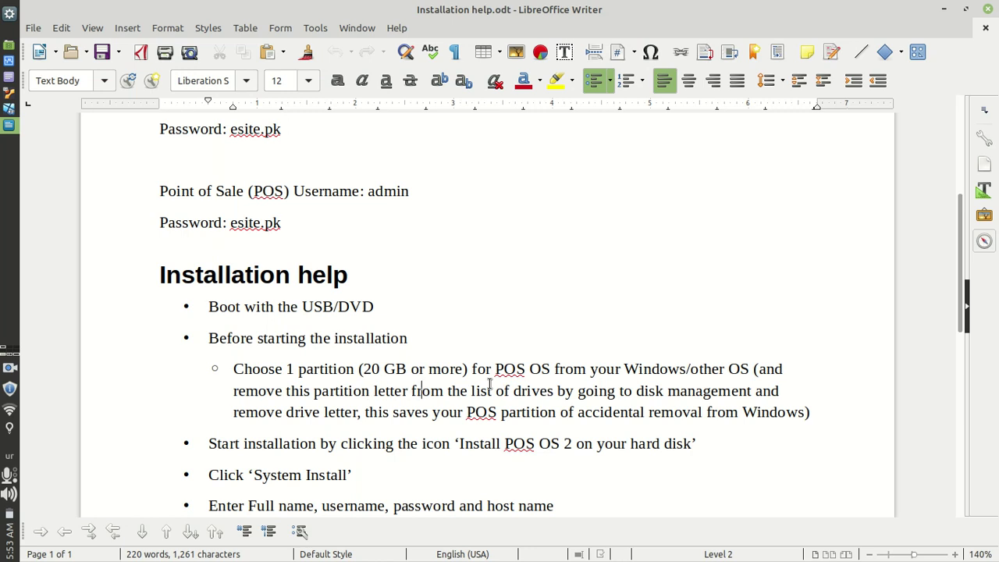
- Read the installation notes on choosing a partition of 20 GB or more for POS OS and removing its drive letter
key(Right)
key(Right)
key(Right)
key(Right)
key(Right)
key(Right)
key(Right)
key(Right)
key(Right)
key(Right)
key(Right)
key(Right)
key(Right)
key(Right)
key(Right)
key(Right)
key(Right)
key(Right)
key(Right)
key(Right)
key(Right)
key(Right)
key(Right)
key(Right)
key(Right)
key(Right)
key(Right)
key(Right)
key(Right)
key(Right)
key(Right)
key(Right)
key(Right)
key(Right)
key(Right)
key(Right)
key(Right)
key(Right)
key(Right)
key(Right)
- Switch to the Windows XP machine and examine the POS (E:) drive's size details and available drive commands
key(ctrl+alt+Right)
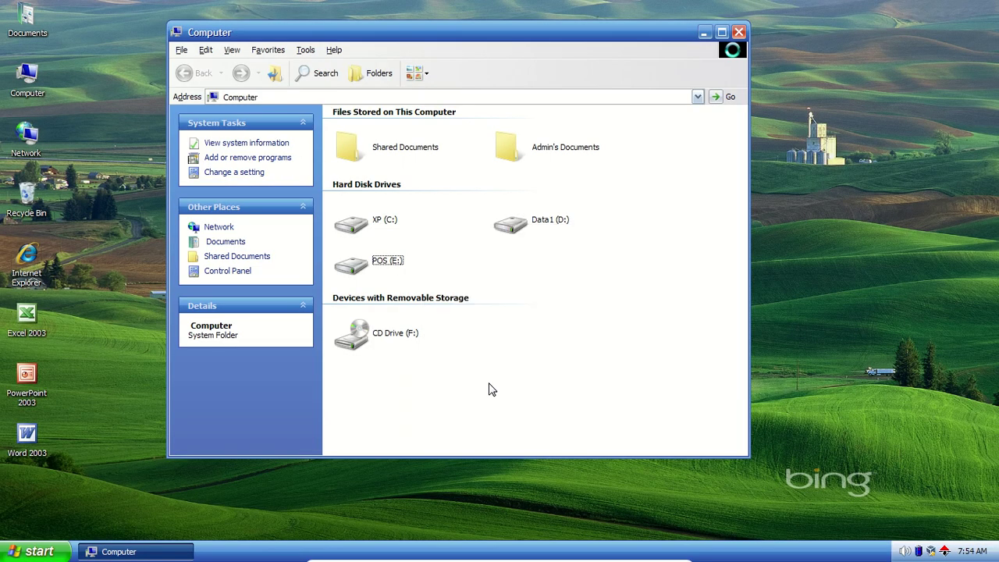
mouse_move(394, 263)
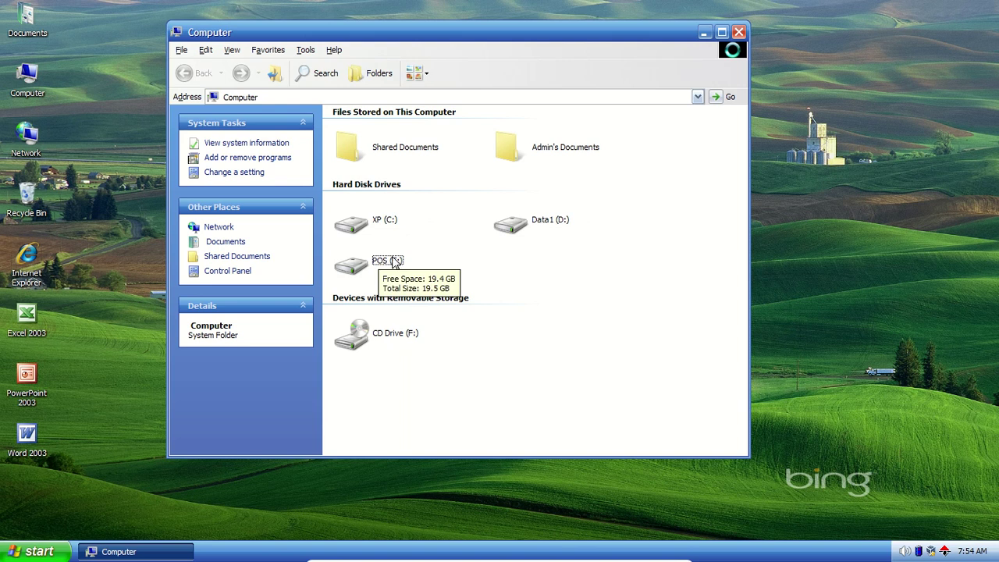
right_click(393, 265)
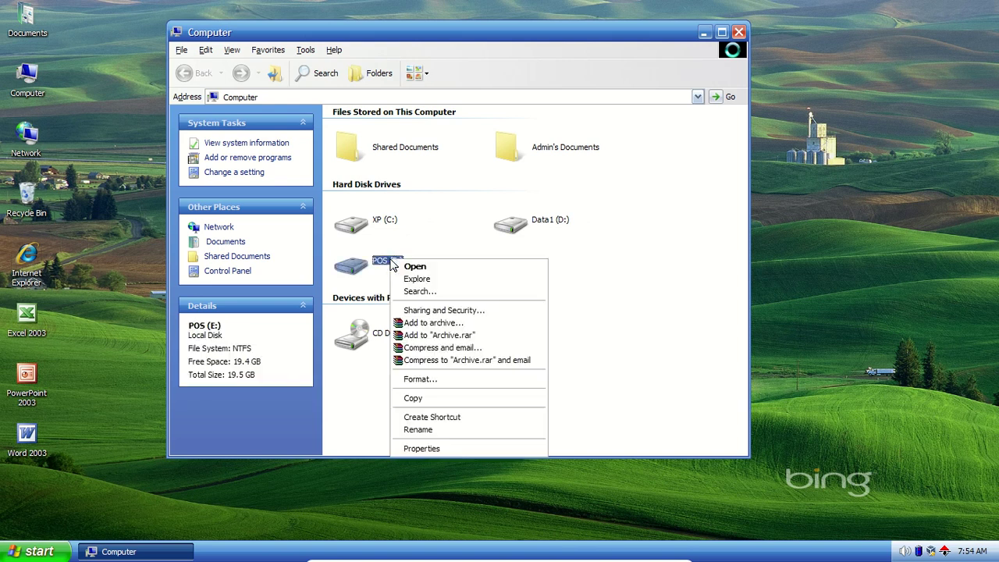
click(651, 294)
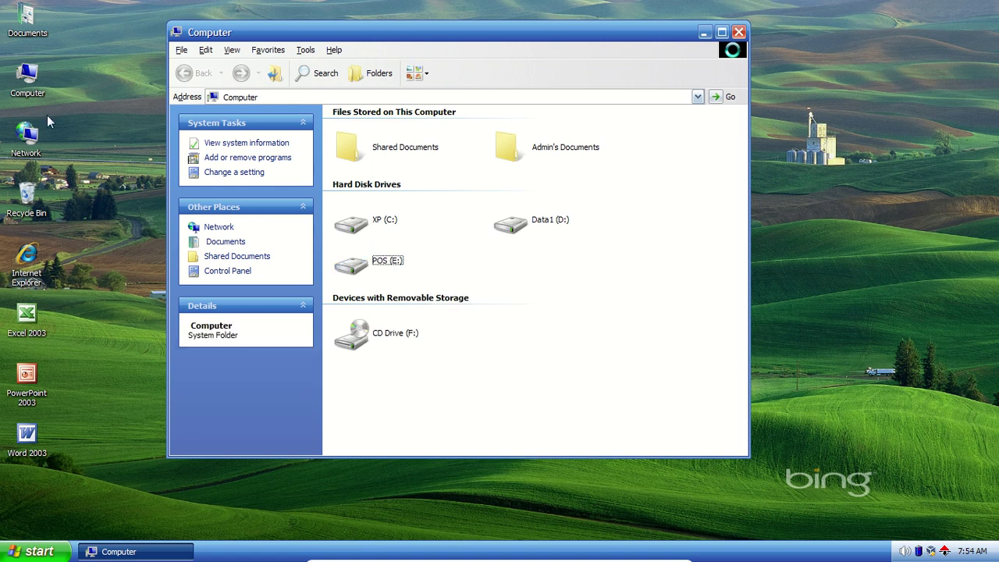
- Open Disk Management for this computer and arrange its window so the drive list in Computer stays in view
right_click(27, 74)
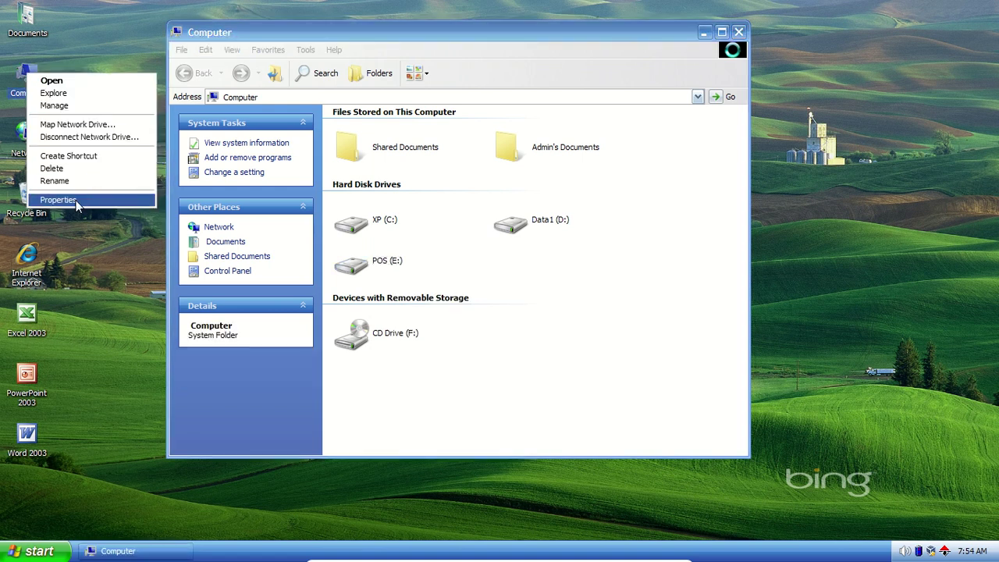
click(64, 106)
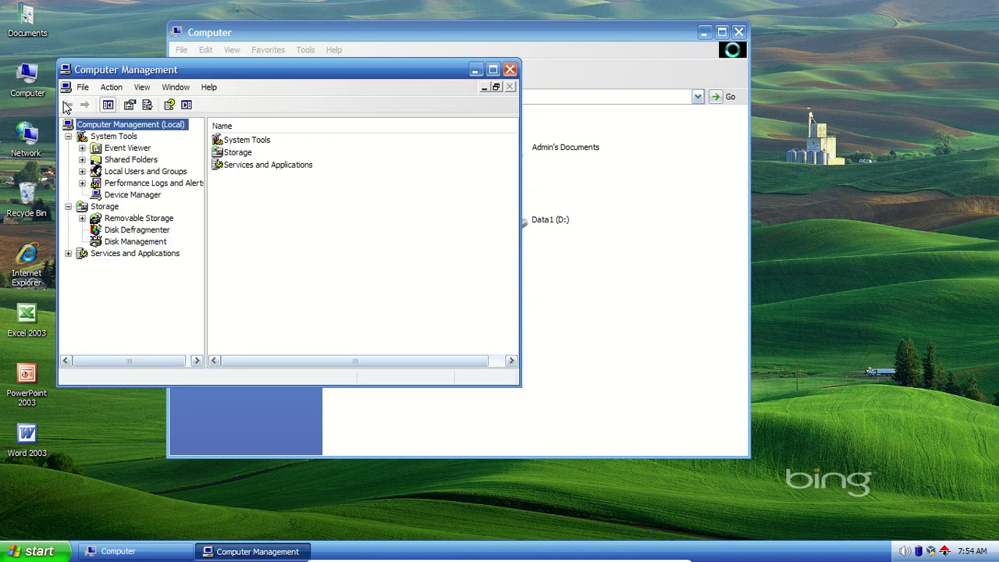
click(120, 244)
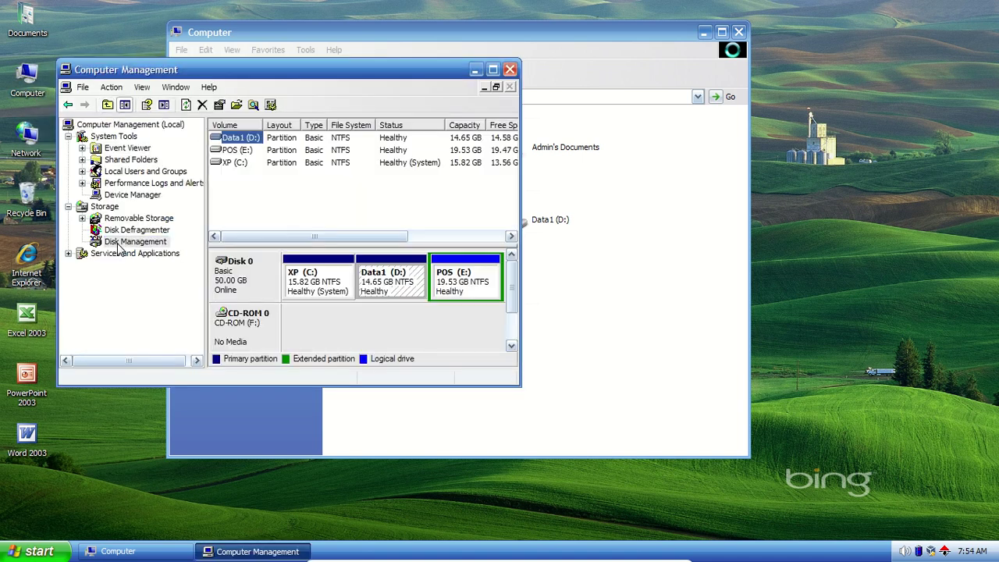
click(648, 37)
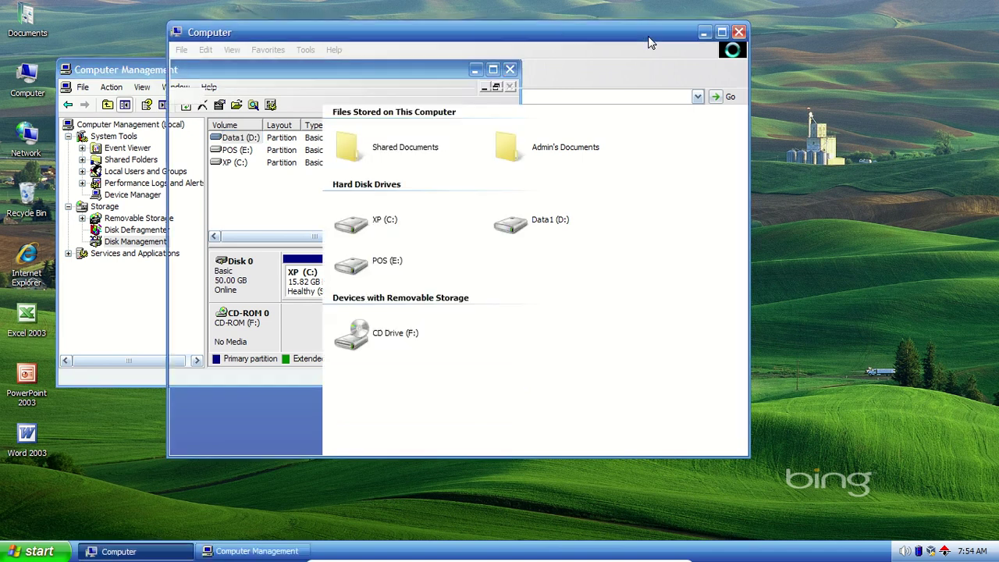
drag(649, 43, 840, 48)
click(281, 69)
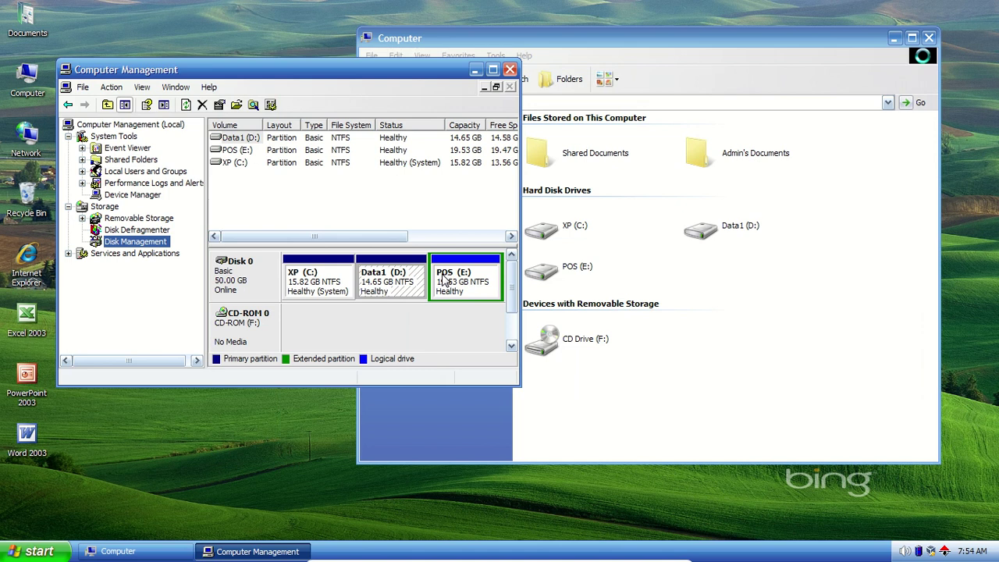
- Remove the drive letter E: from the POS partition in Disk Management
right_click(443, 281)
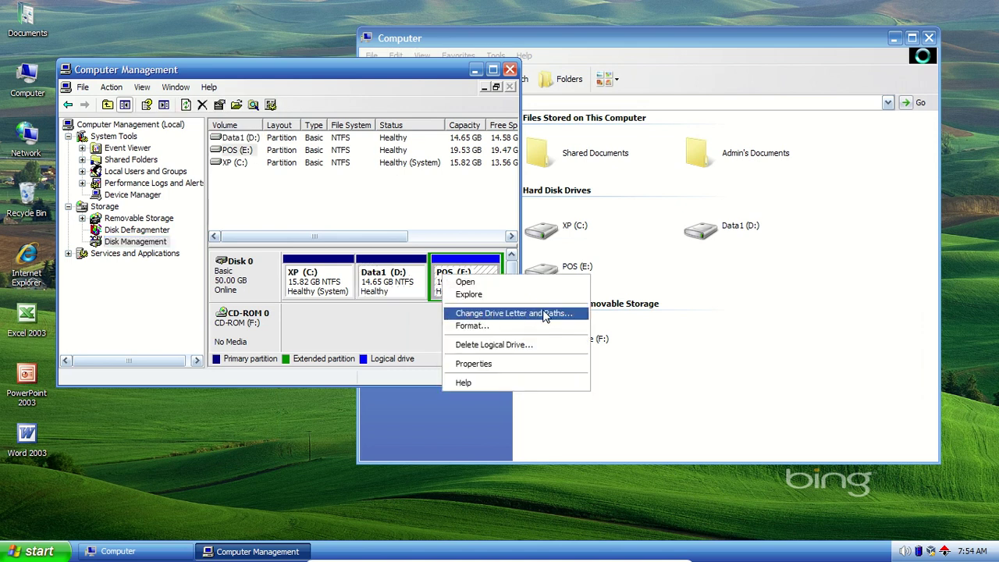
click(488, 315)
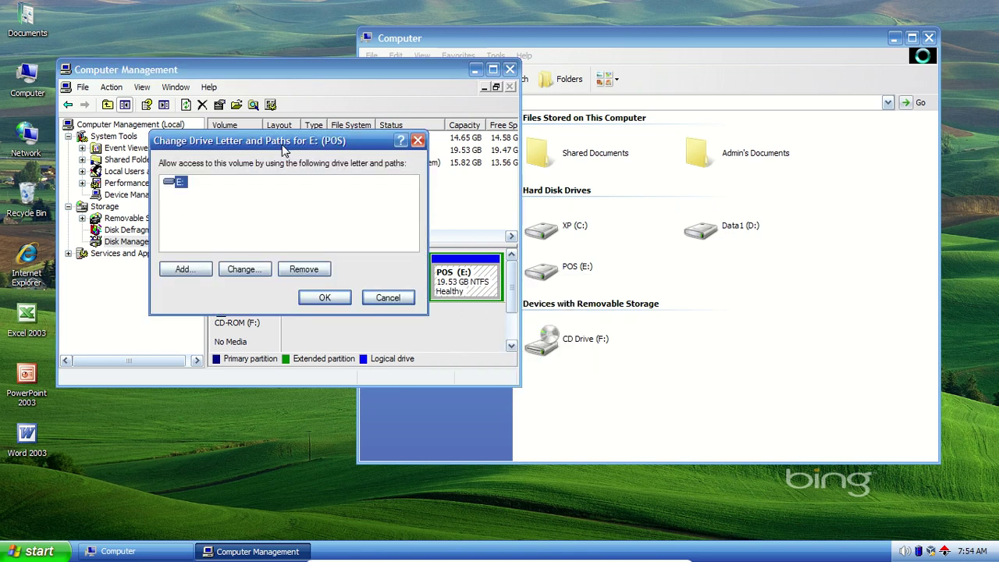
drag(279, 143, 206, 134)
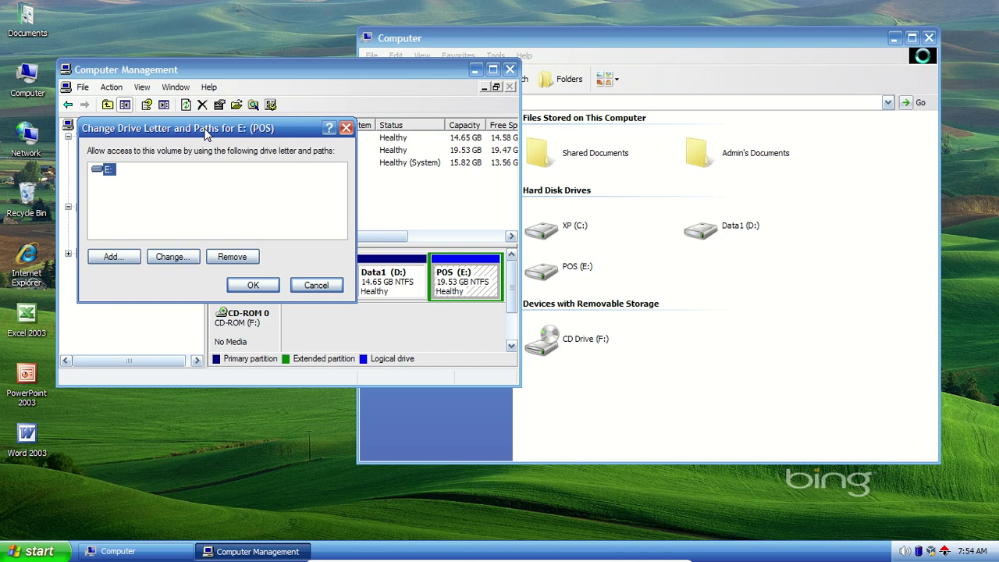
click(233, 259)
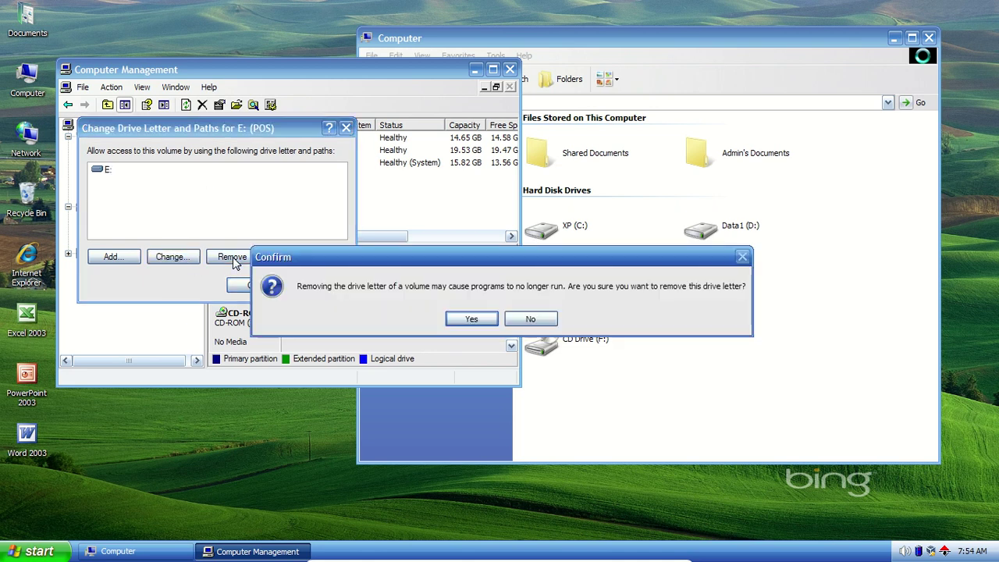
click(468, 320)
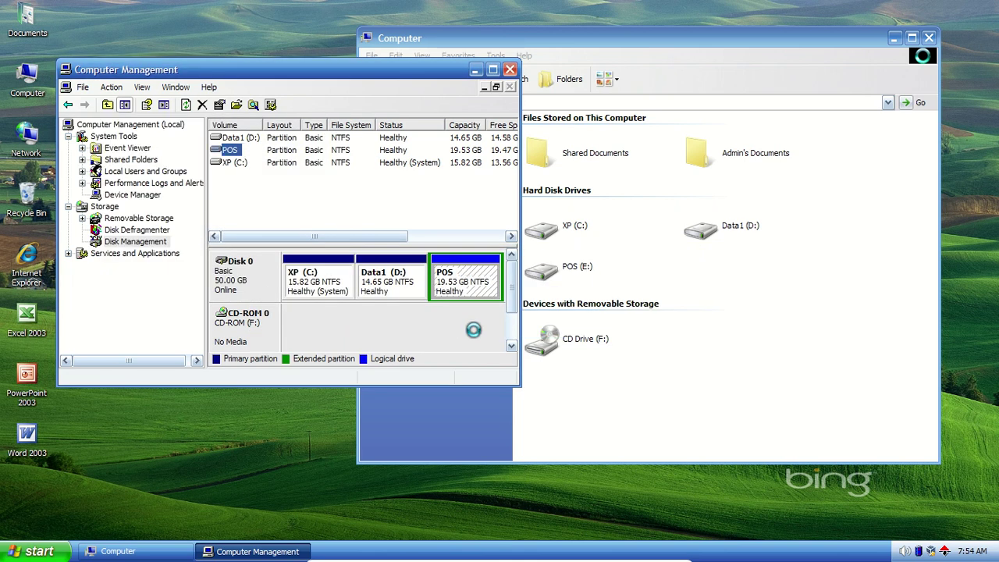
- Check the hard disk drives listed in Computer and close the Computer Management and Computer windows
drag(351, 71, 213, 111)
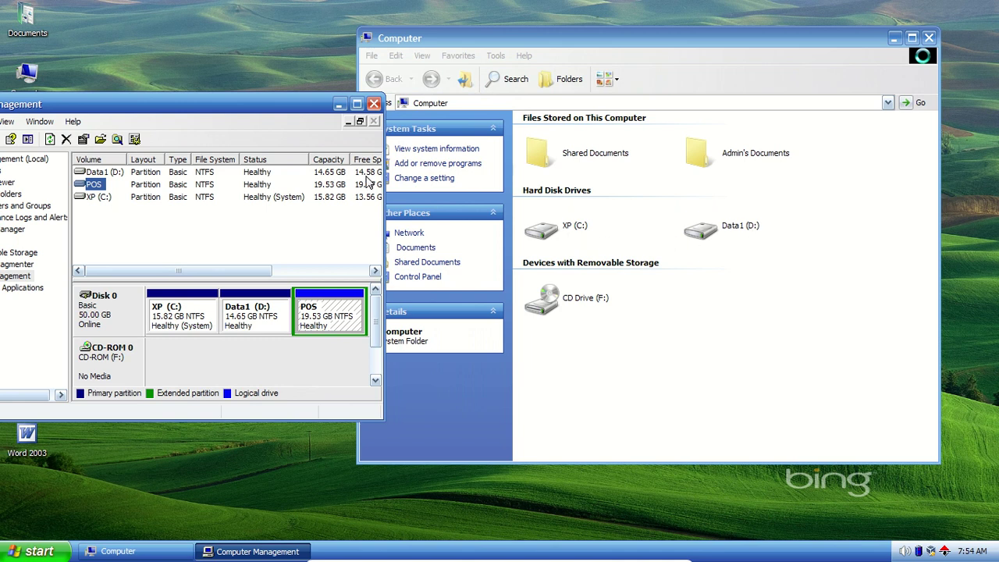
click(375, 106)
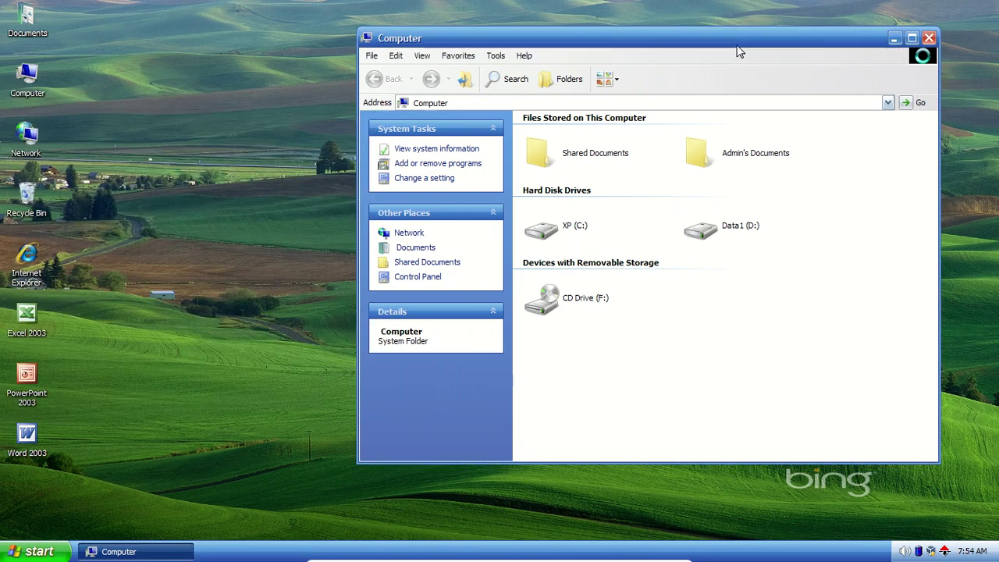
drag(702, 39, 583, 36)
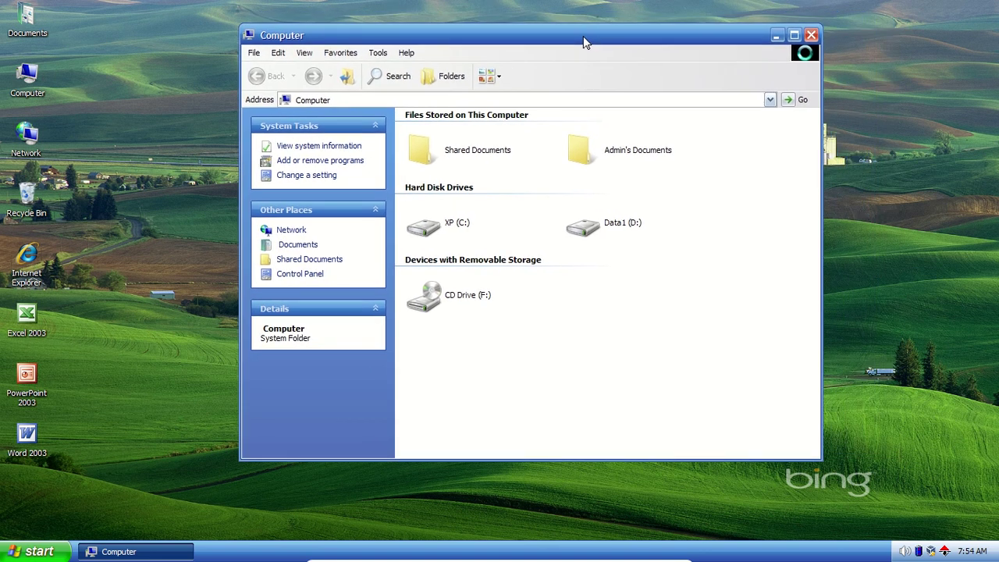
click(811, 36)
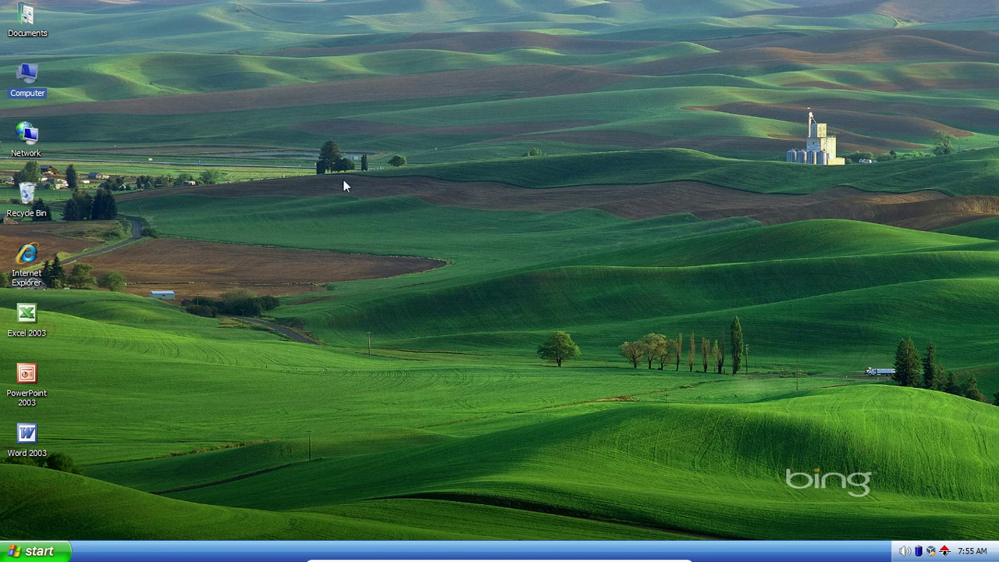
click(201, 242)
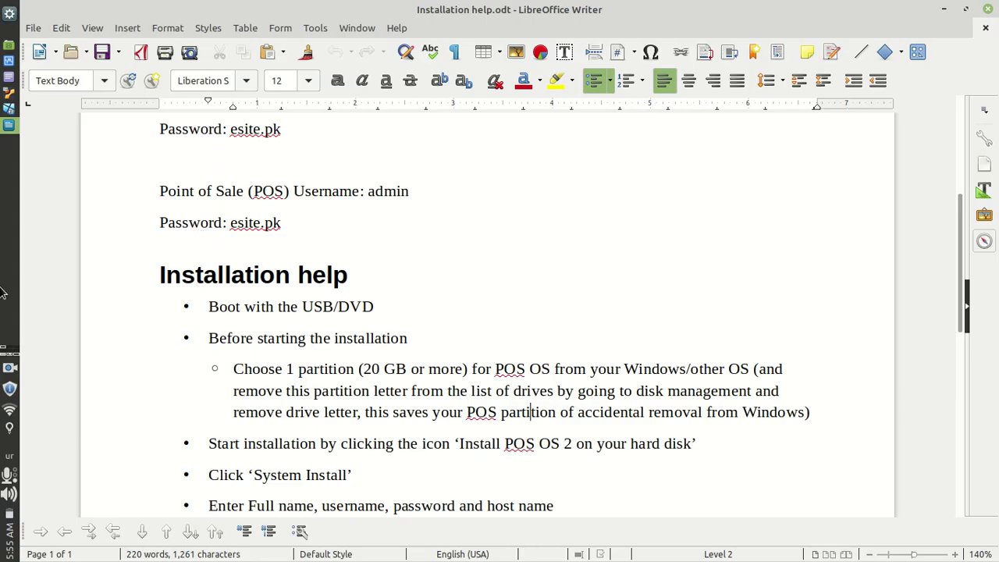
click(10, 370)
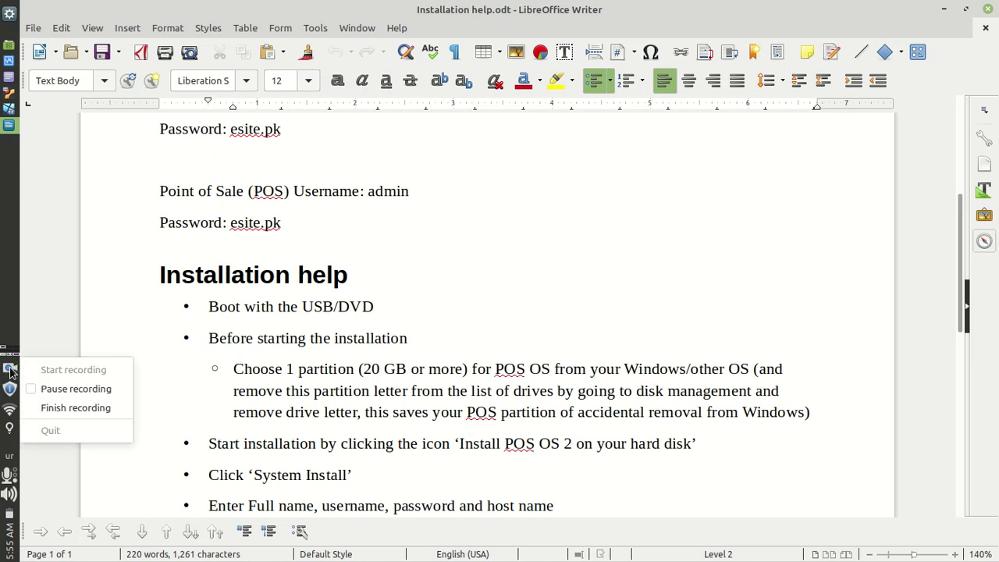
click(54, 389)
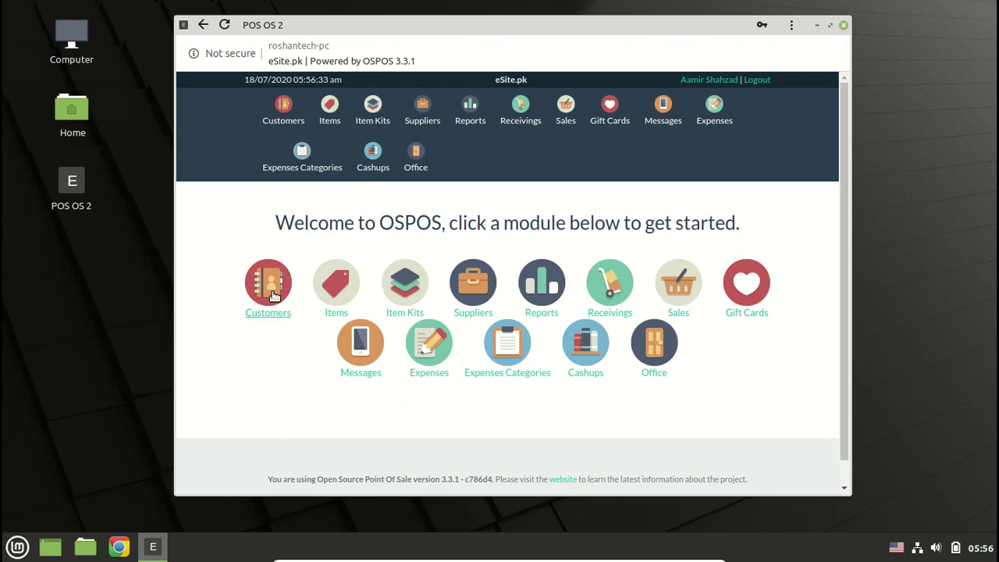
- Close the POS OS 2 application and examine the available disks in the live desktop's Computer window
click(843, 26)
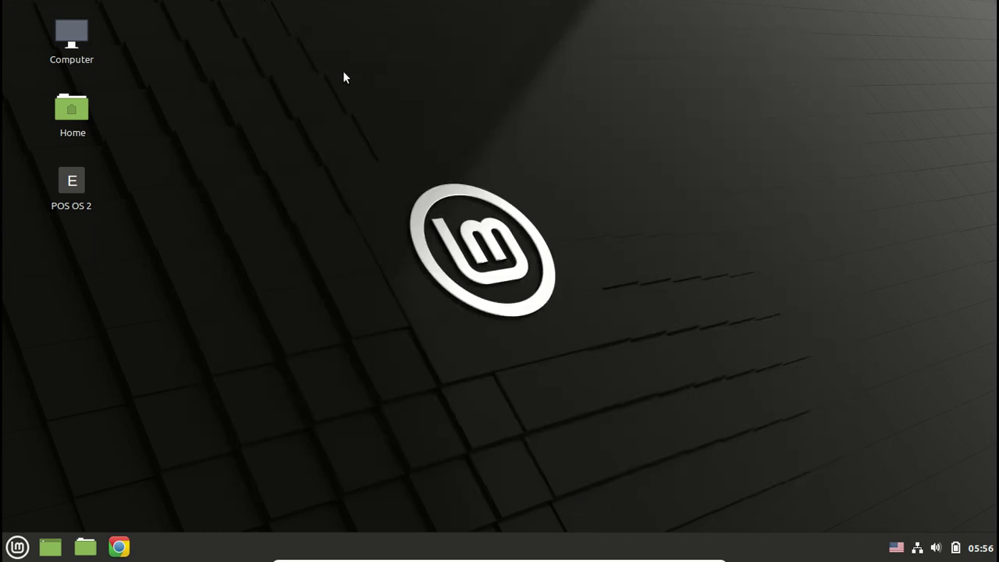
double_click(71, 28)
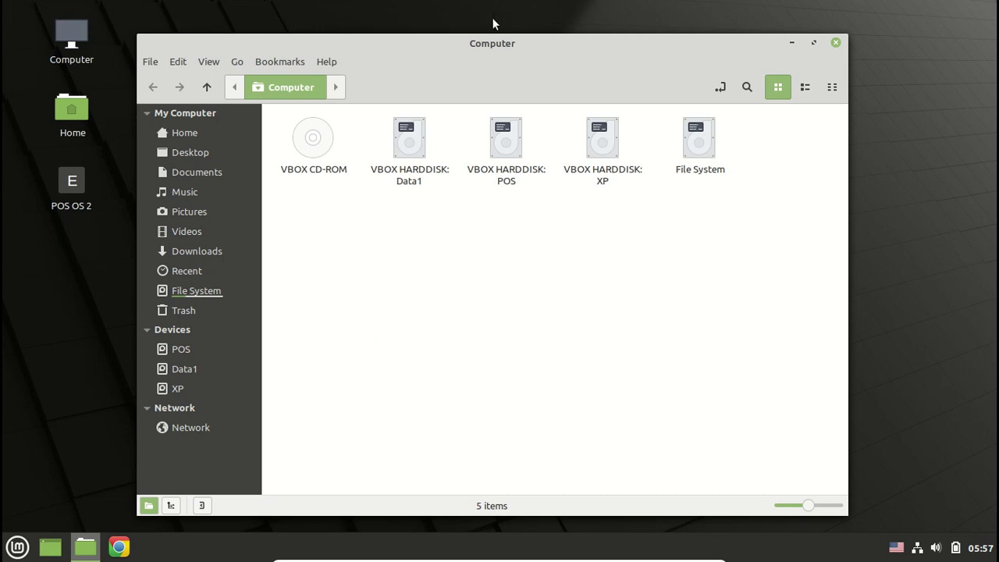
drag(445, 43, 566, 28)
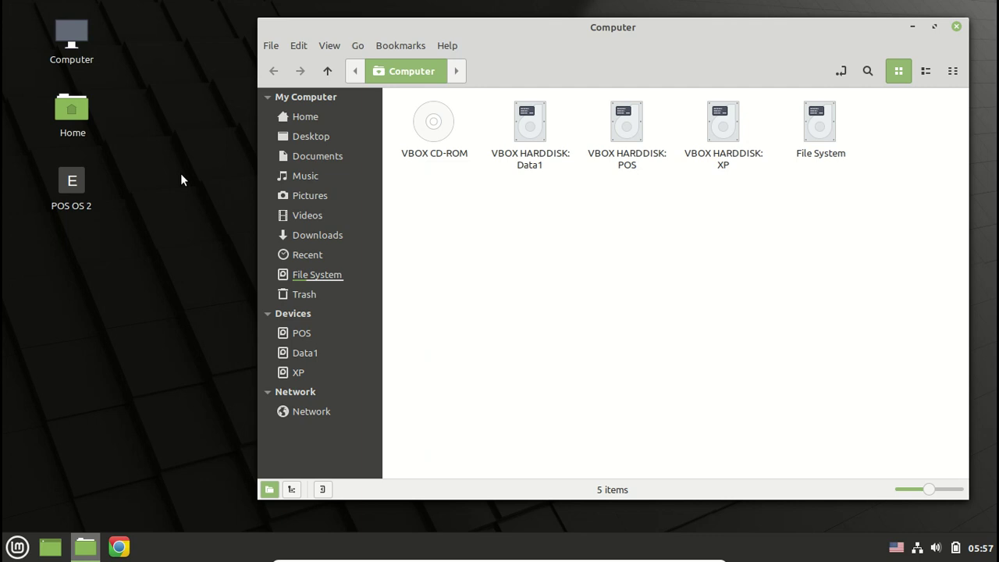
key(ctrl+alt+Down)
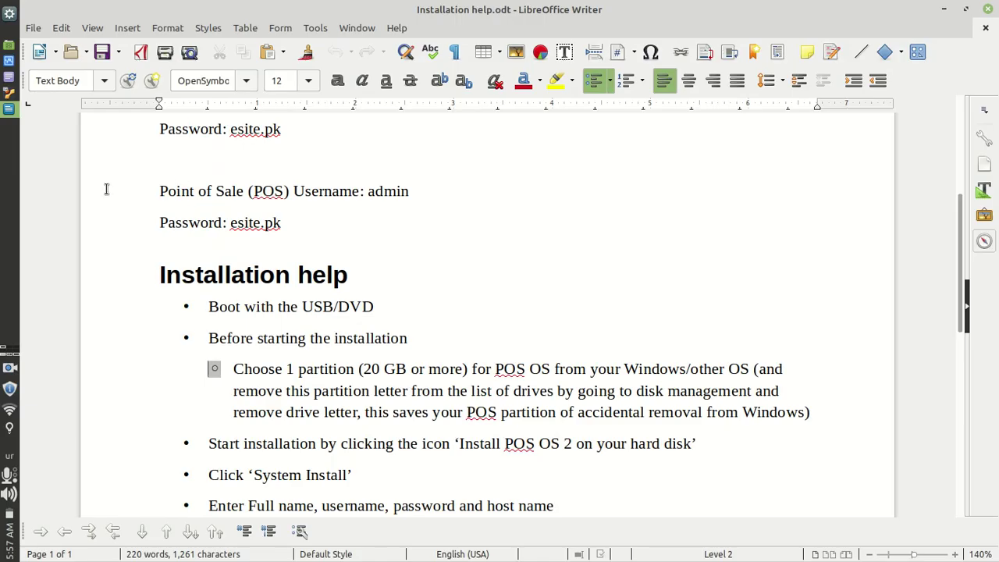
click(7, 369)
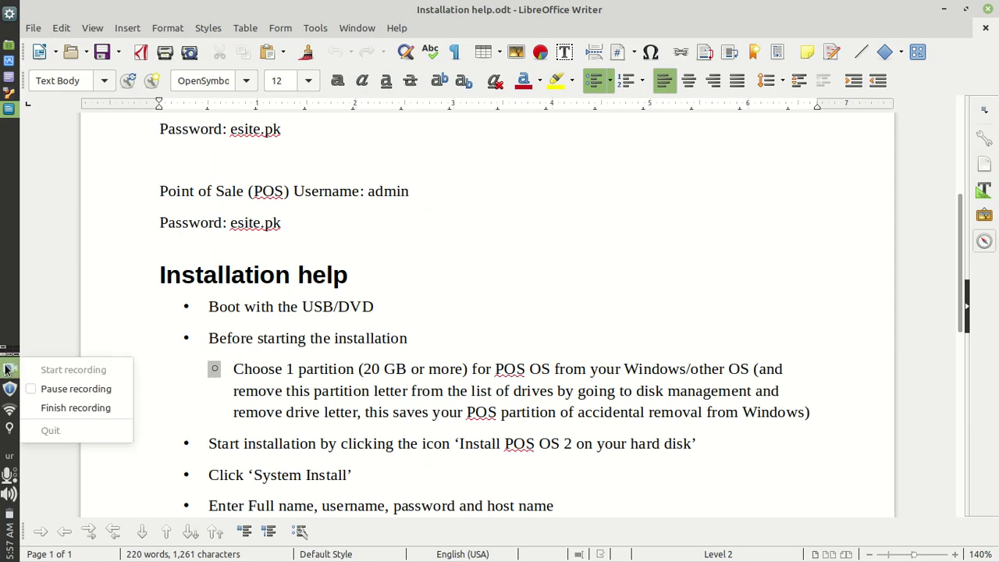
click(63, 390)
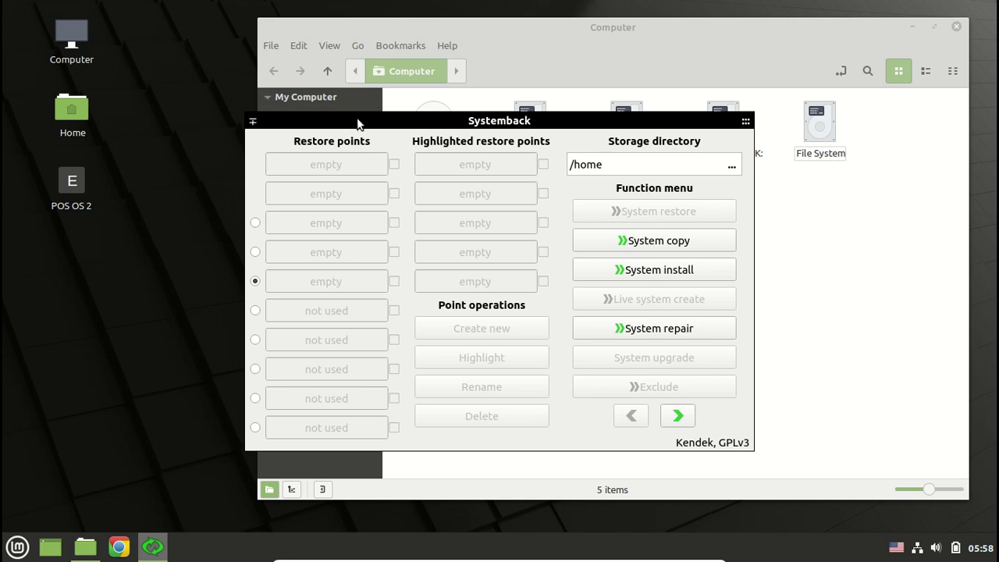
- Close the Computer file window and start System install in Systemback
drag(360, 121, 269, 134)
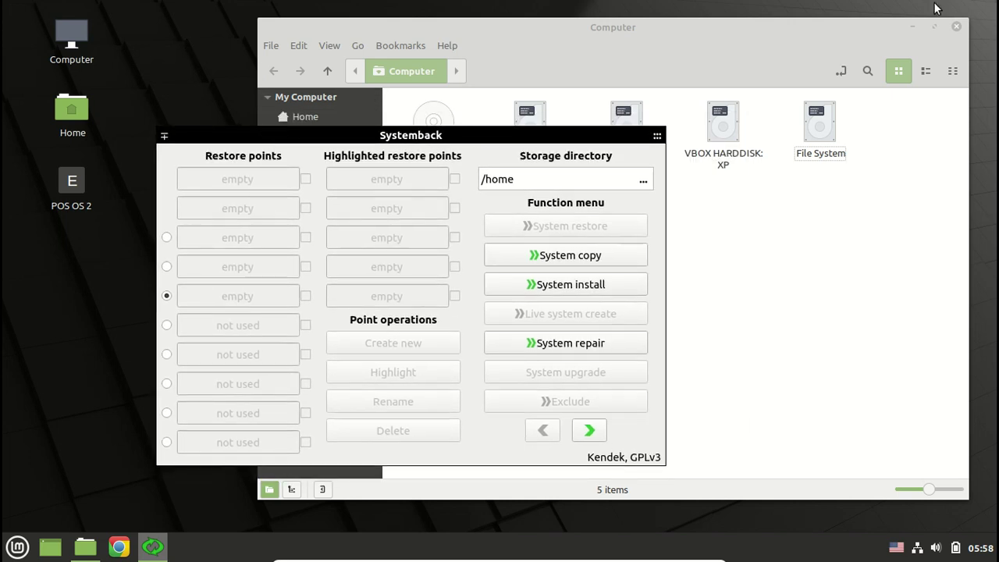
click(960, 26)
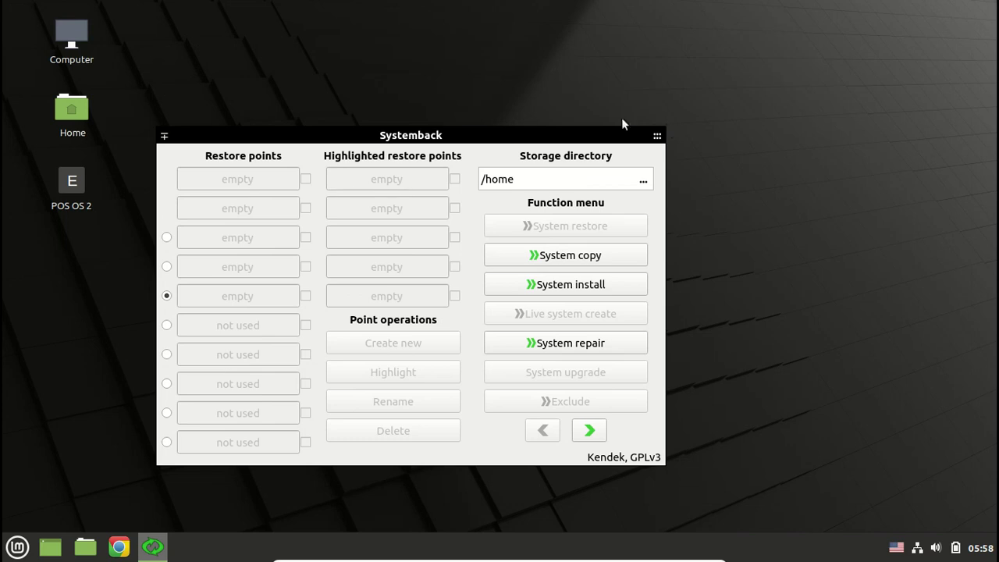
drag(484, 134, 480, 112)
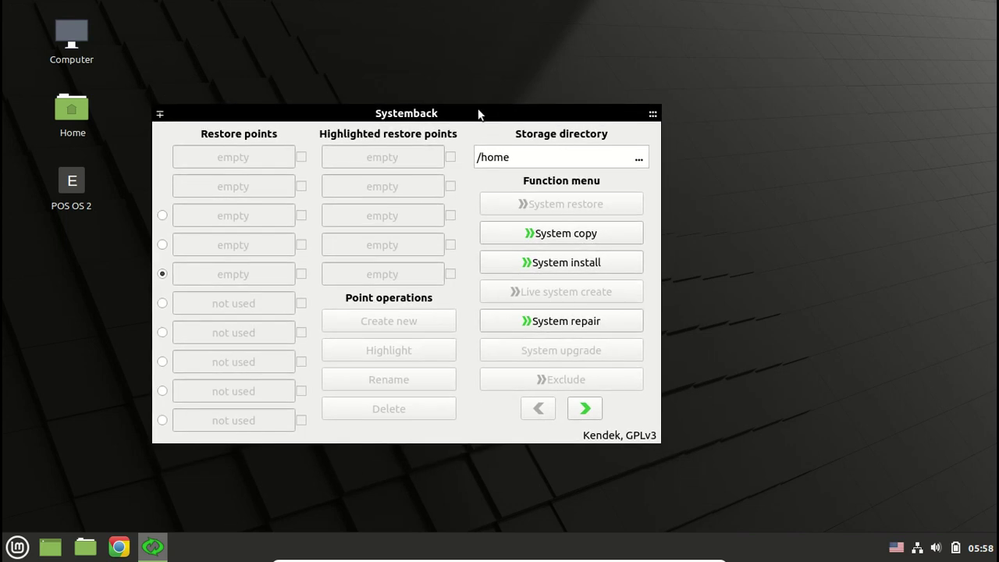
click(534, 263)
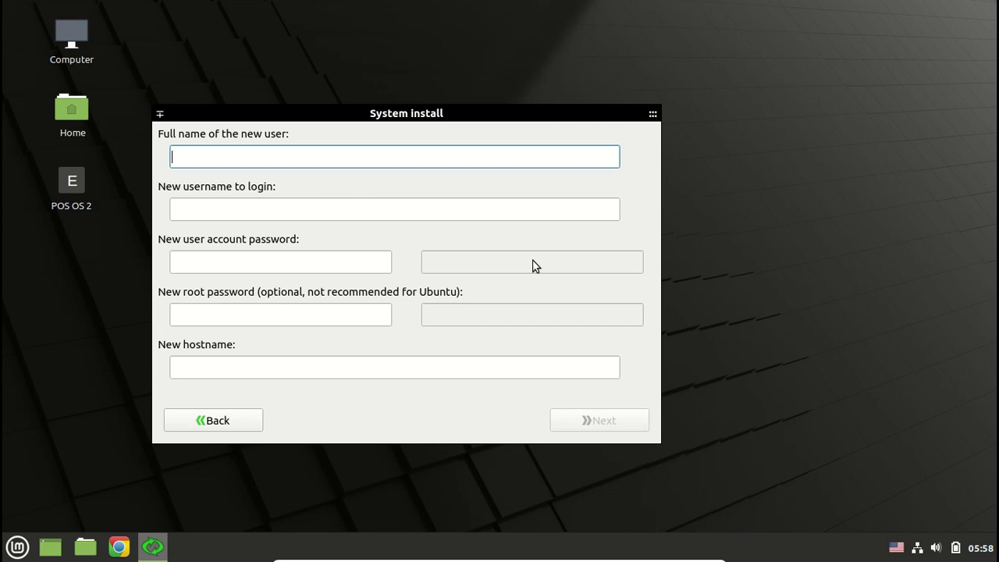
- Enter the new user's full name and login username in the System install form
text(Aamir)
key(Tab)
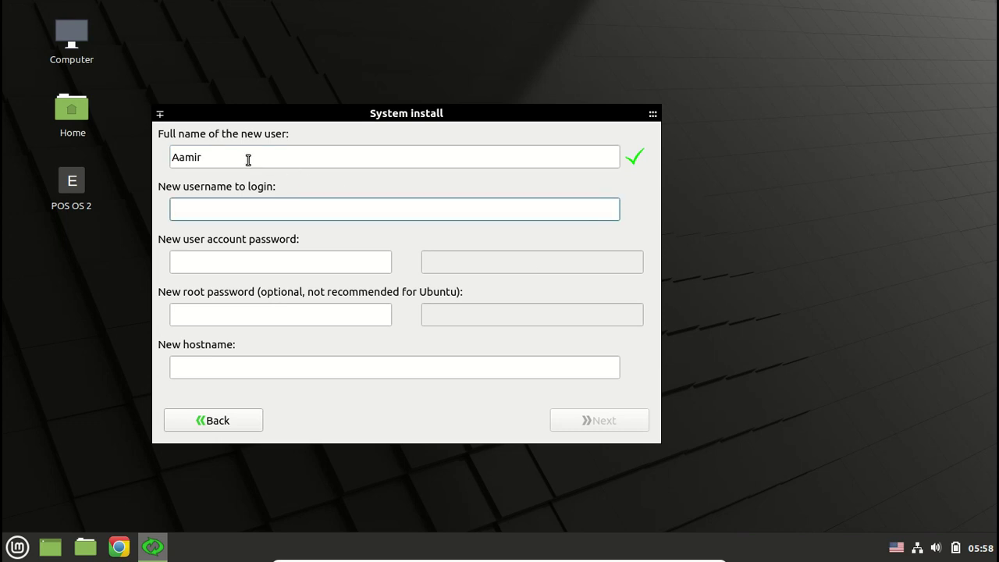
click(196, 157)
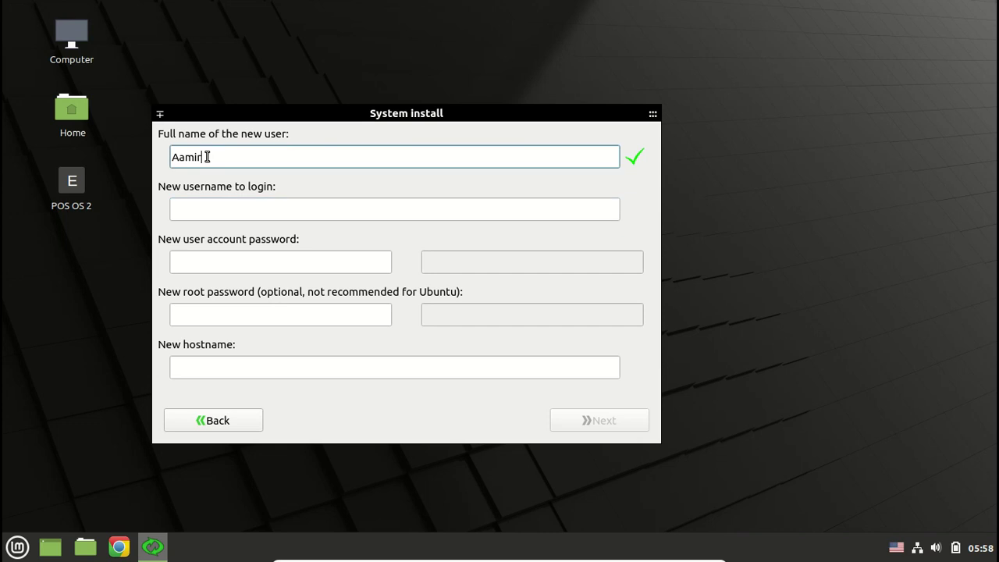
click(184, 211)
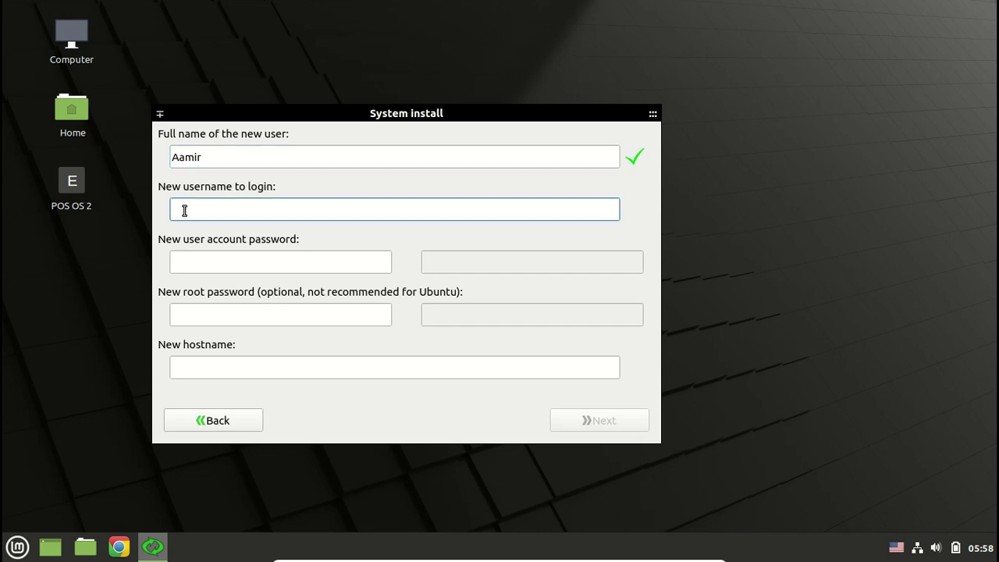
text(aamir)
key(Tab)
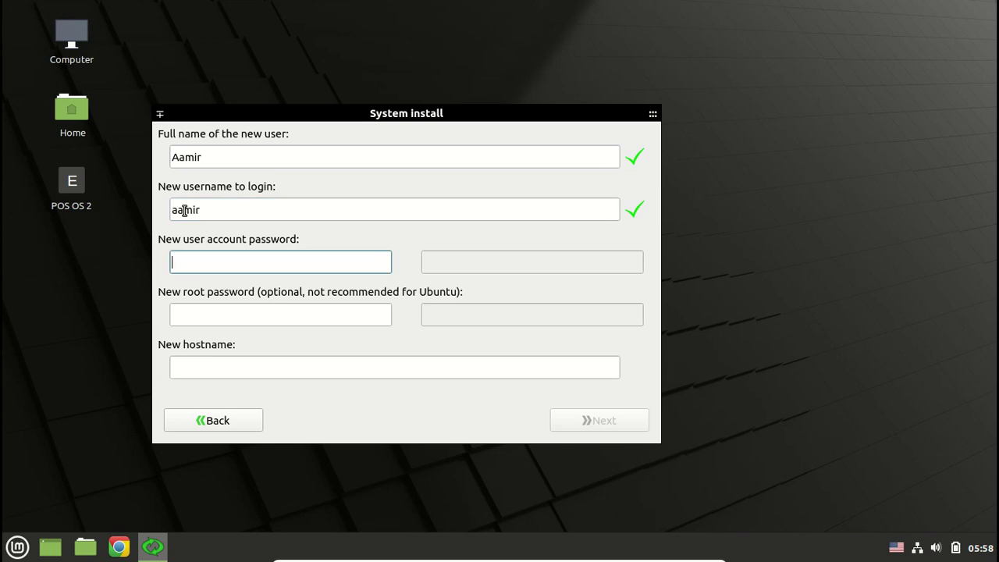
- Enter the new user account password and repeat it in the confirmation field
text(*******)
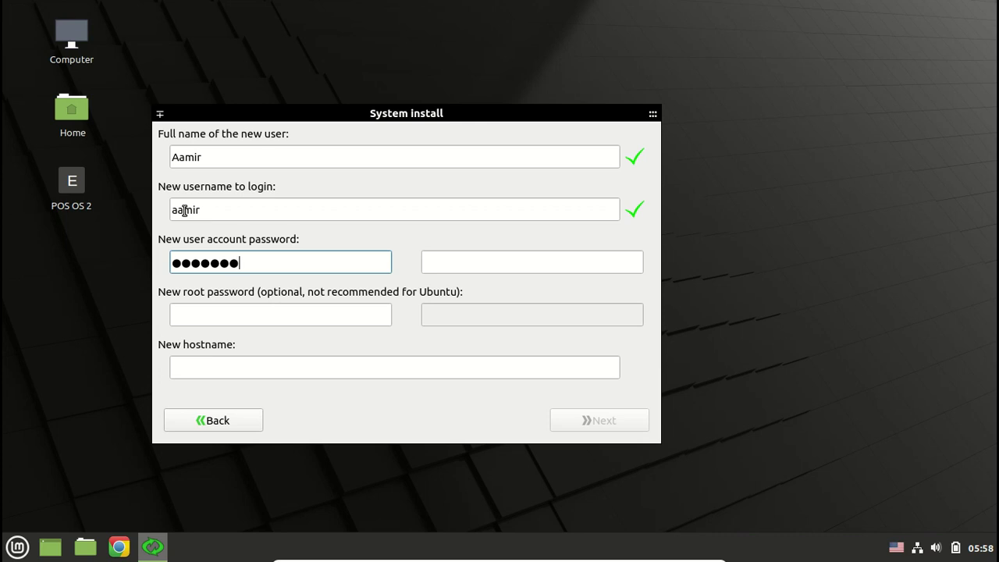
key(Tab)
text(*******)
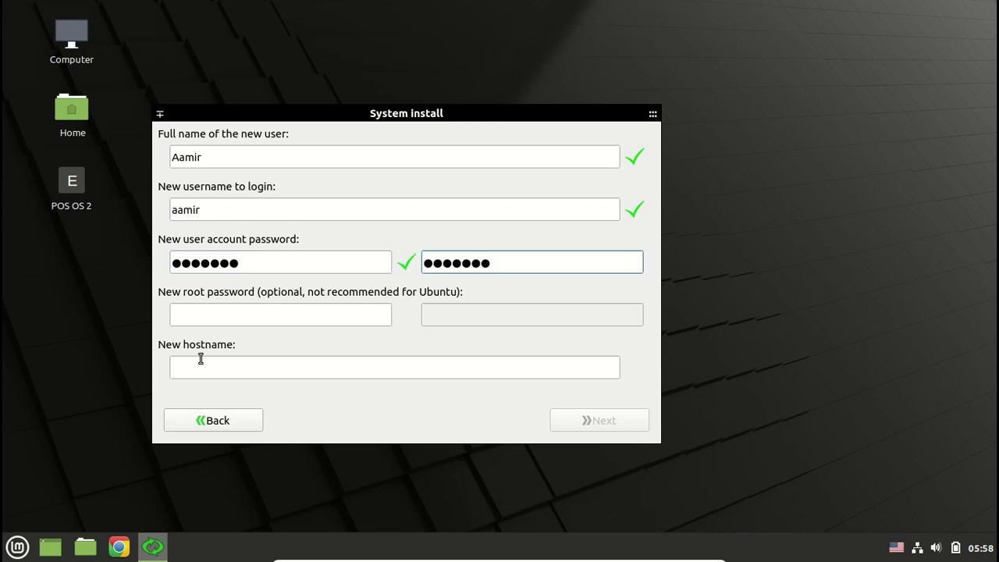
- Set the new hostname to the user's first name followed by "-PC" and continue to the partition settings
click(249, 315)
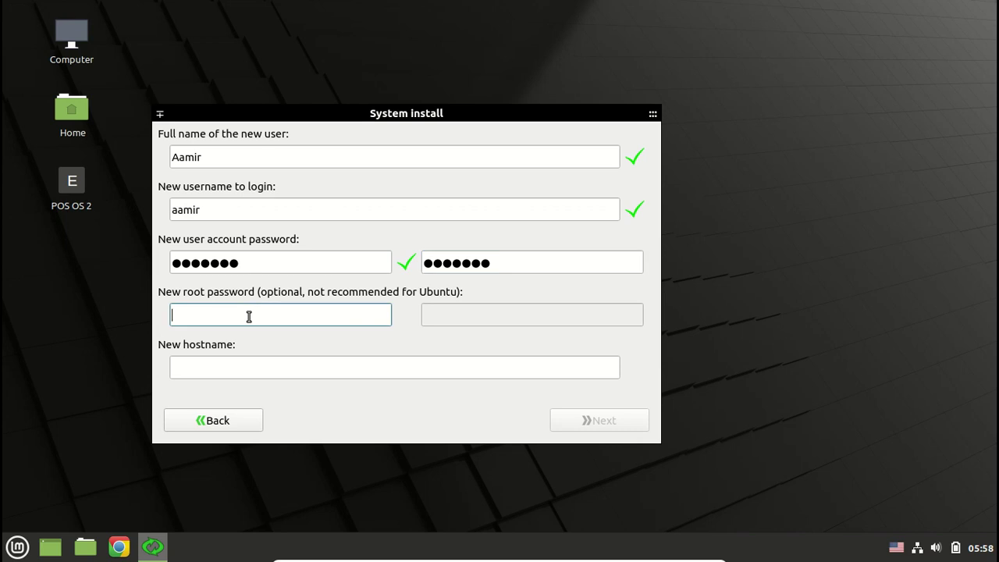
click(240, 369)
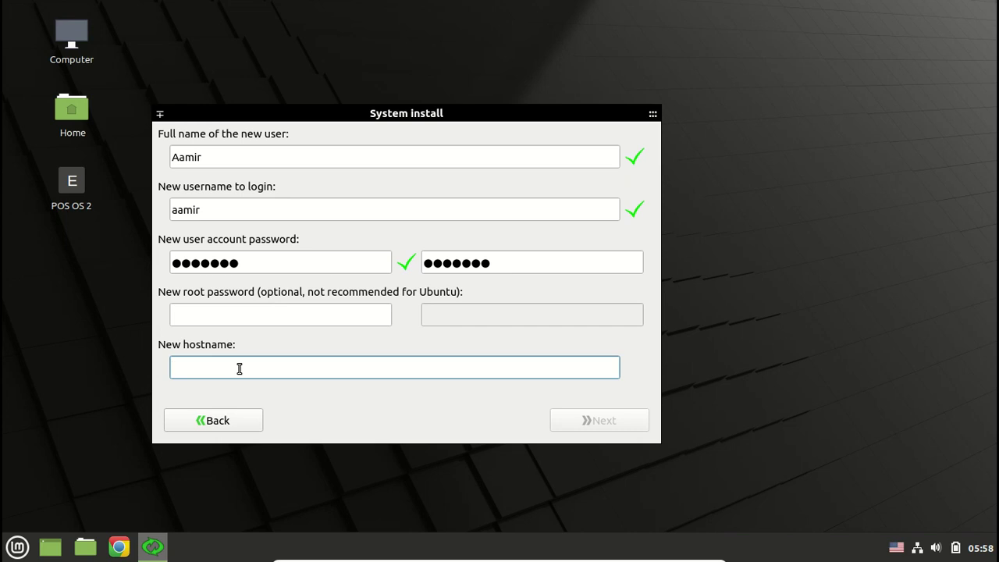
text(Aamir)
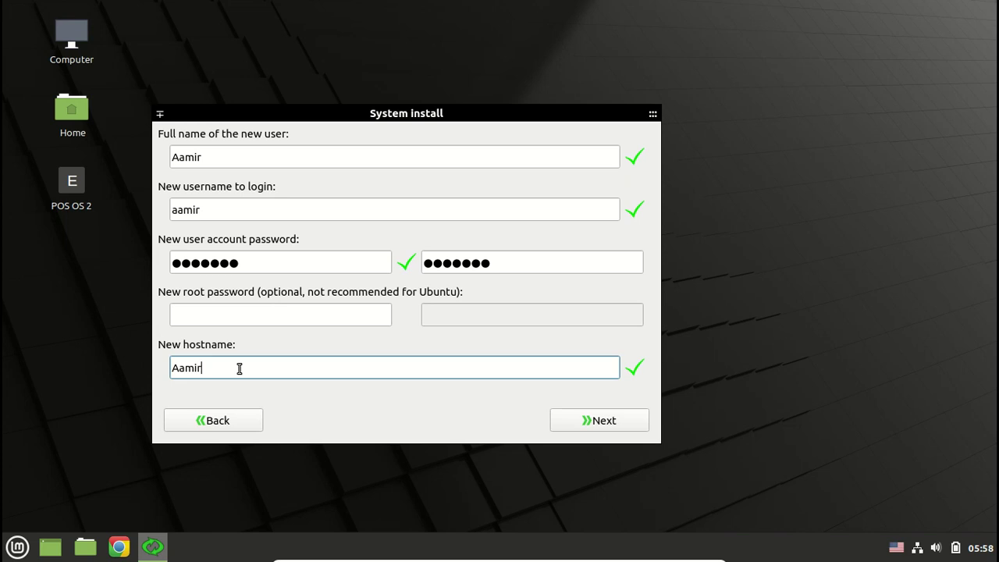
text(-PC)
click(576, 423)
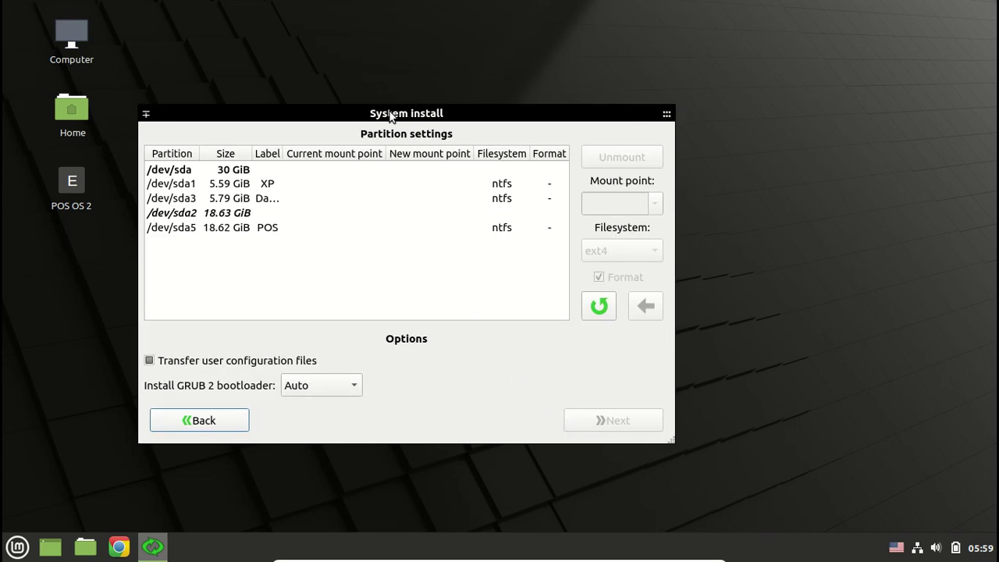
- Enable transferring user configuration and data files, and enlarge the partition table's Label column and the System install window
drag(388, 113, 467, 92)
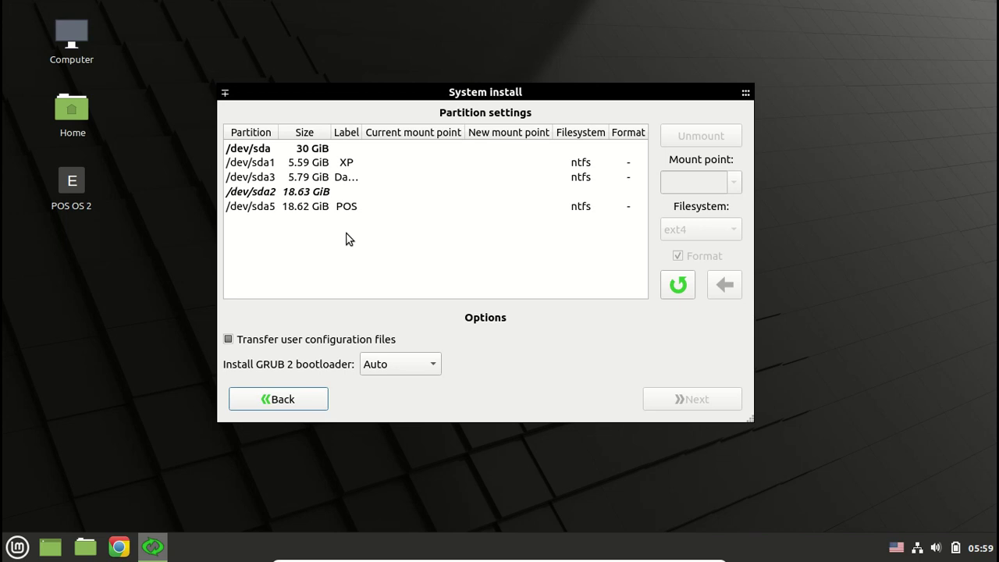
click(253, 341)
drag(361, 131, 388, 135)
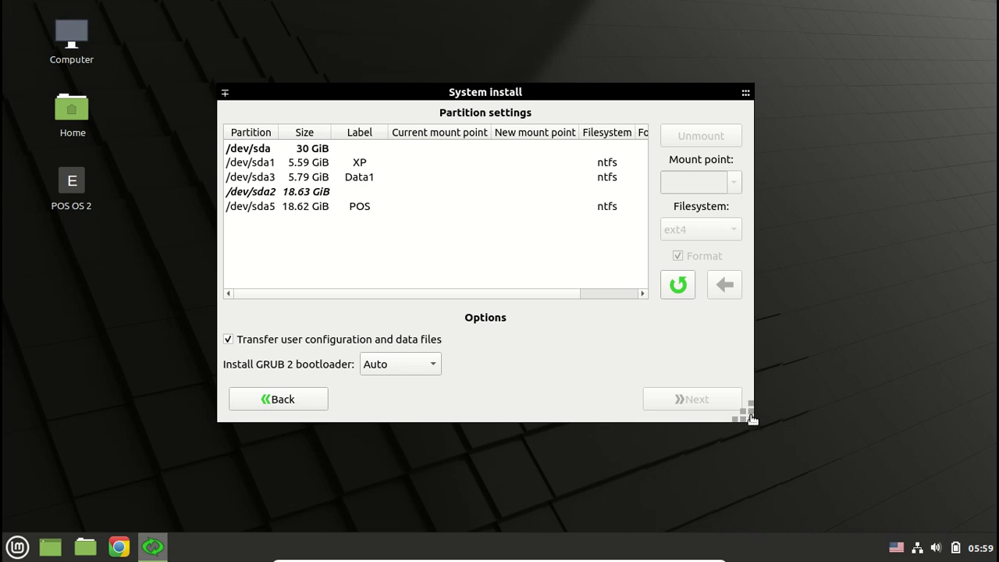
drag(751, 418, 897, 443)
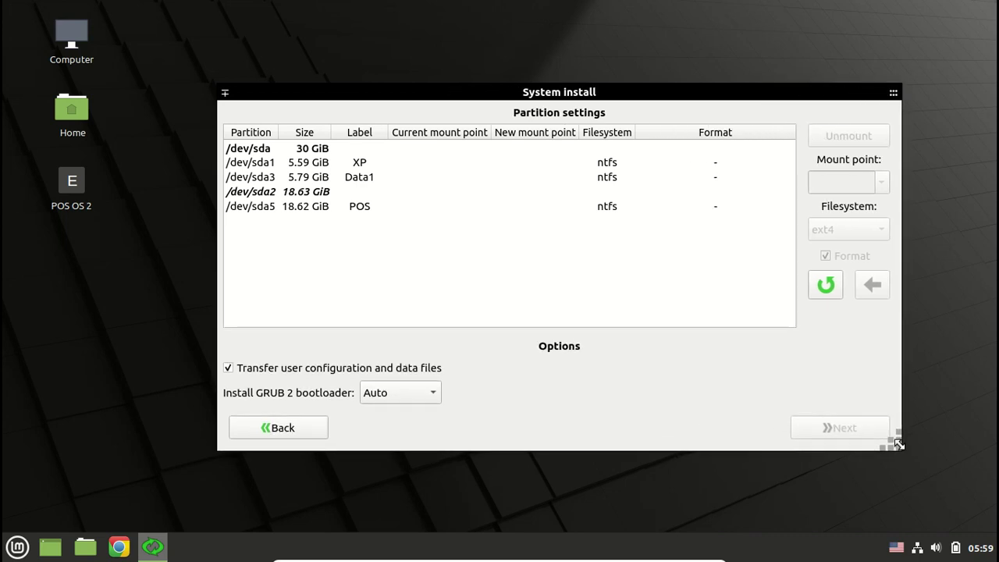
- Assign the POS partition /dev/sda5 the mount point / with the ext4 filesystem and formatting enabled
click(326, 162)
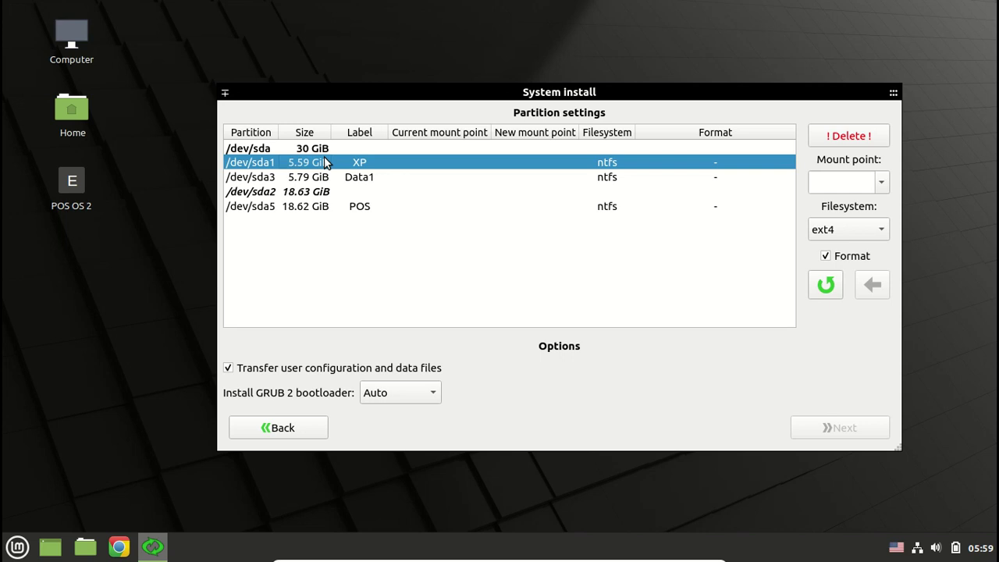
click(312, 173)
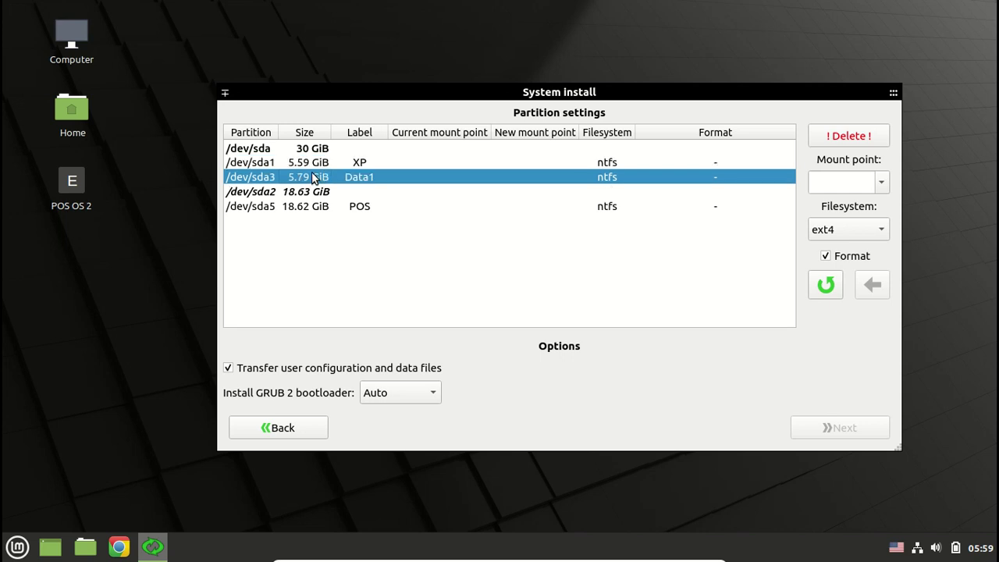
click(309, 207)
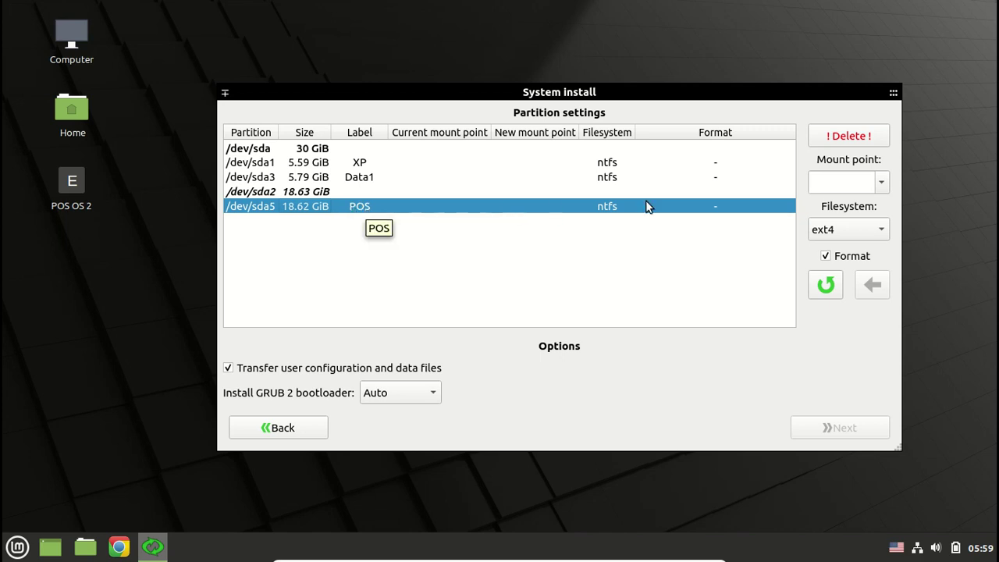
click(882, 182)
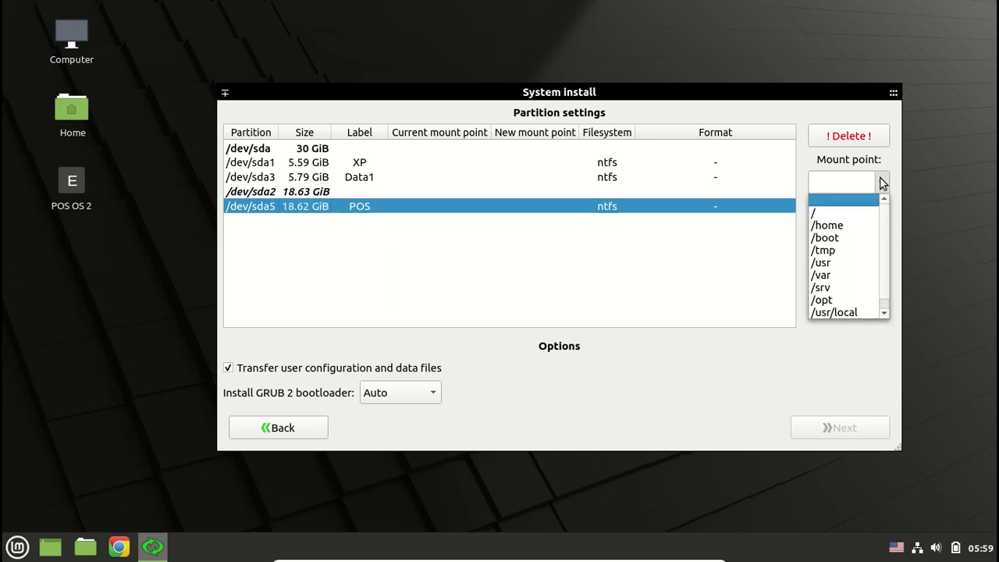
click(817, 213)
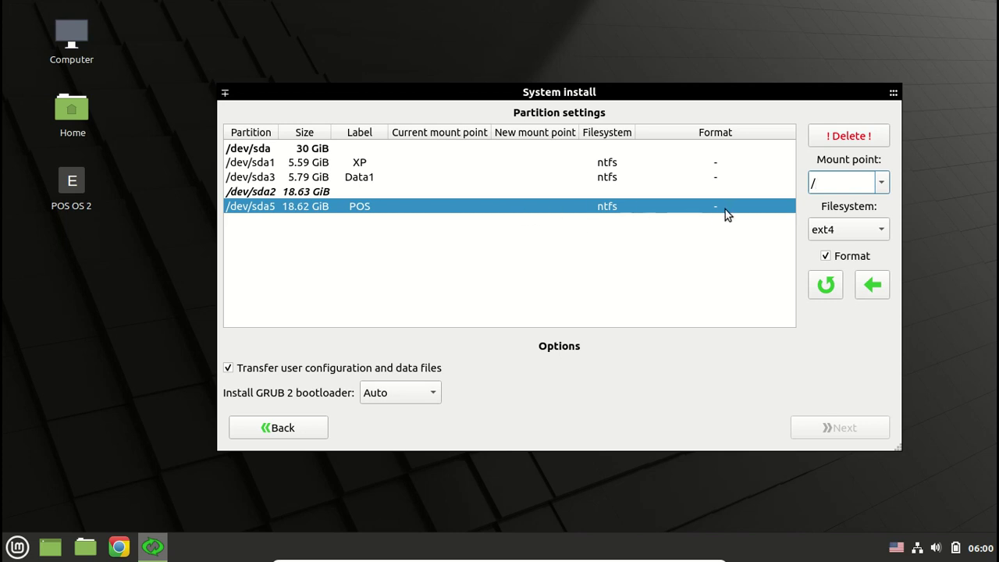
click(875, 286)
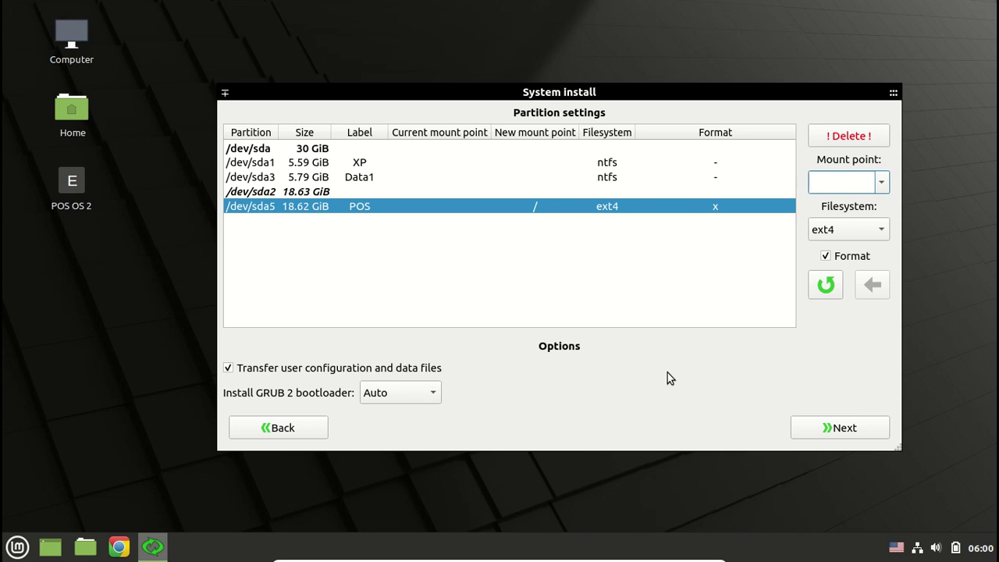
- Start the system installation from the Live image and move the progress window aside
click(827, 428)
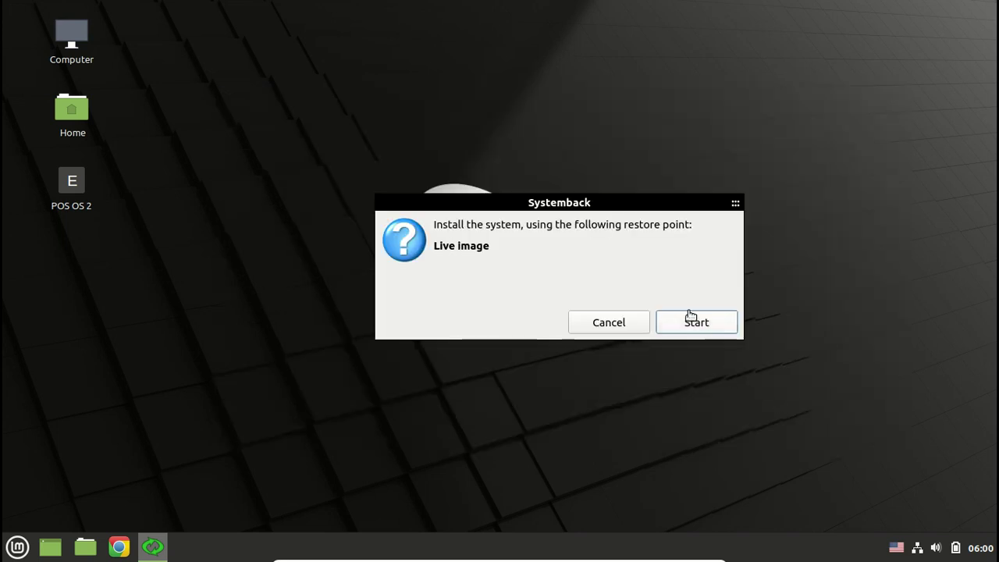
click(693, 325)
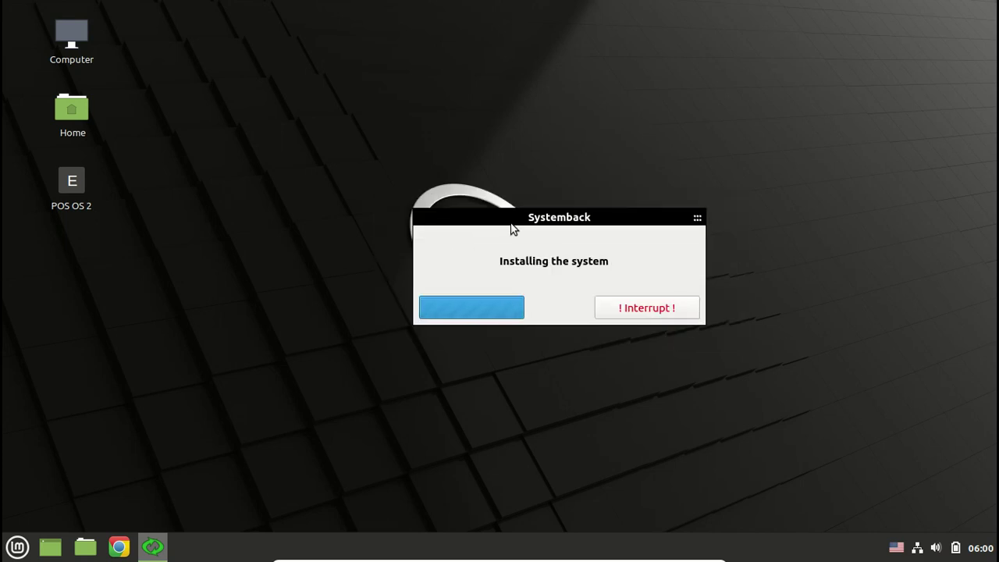
drag(519, 226, 376, 173)
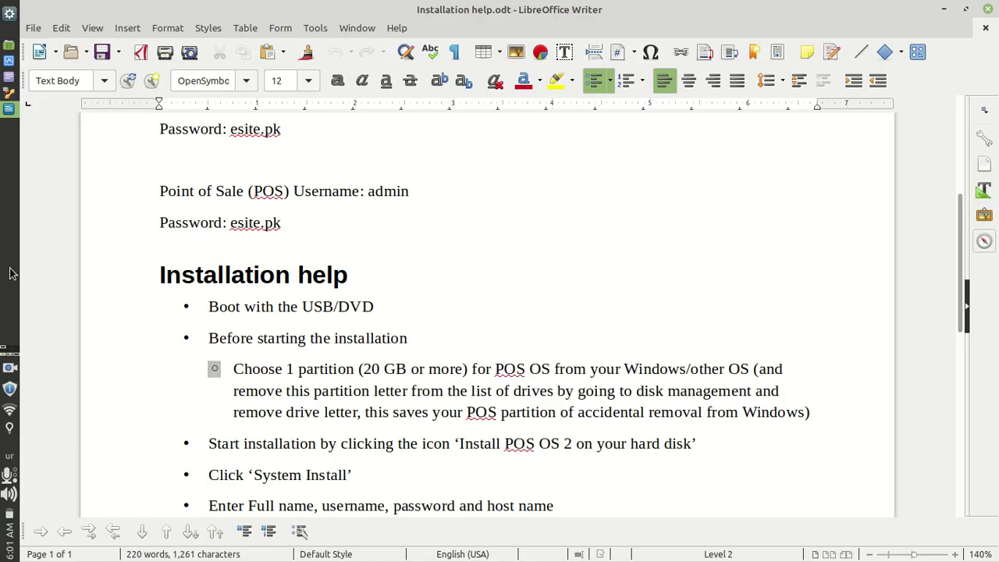
- Review the installation instructions in Installation help.odt in LibreOffice Writer, from choosing a partition to restarting the system
click(315, 369)
scroll(341, 412, down, 5)
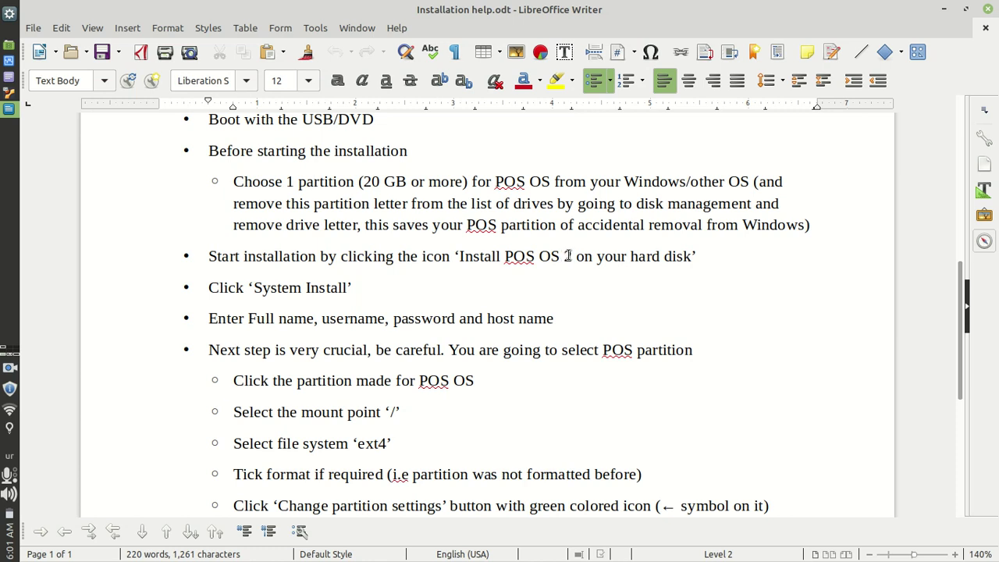
click(277, 287)
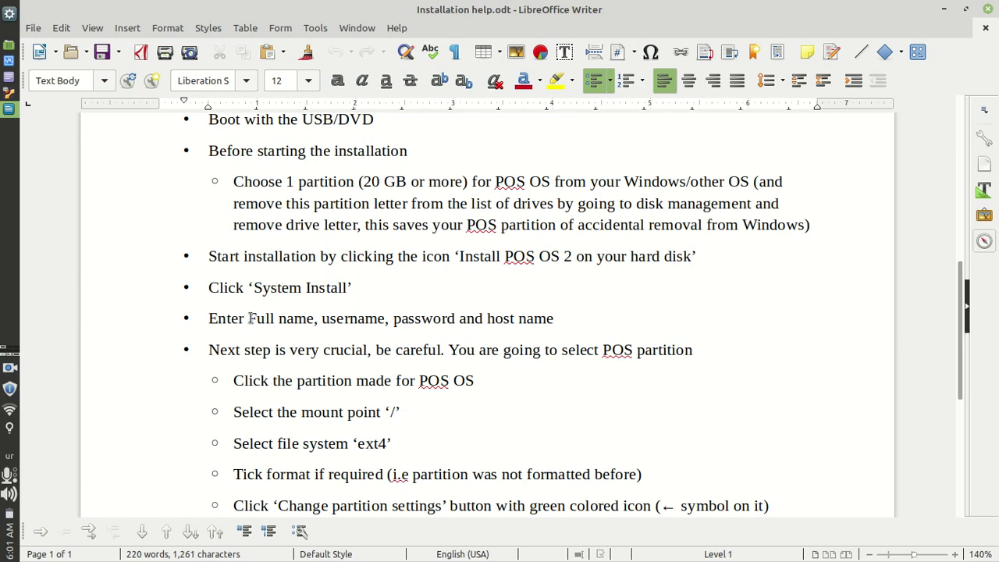
drag(249, 319, 506, 319)
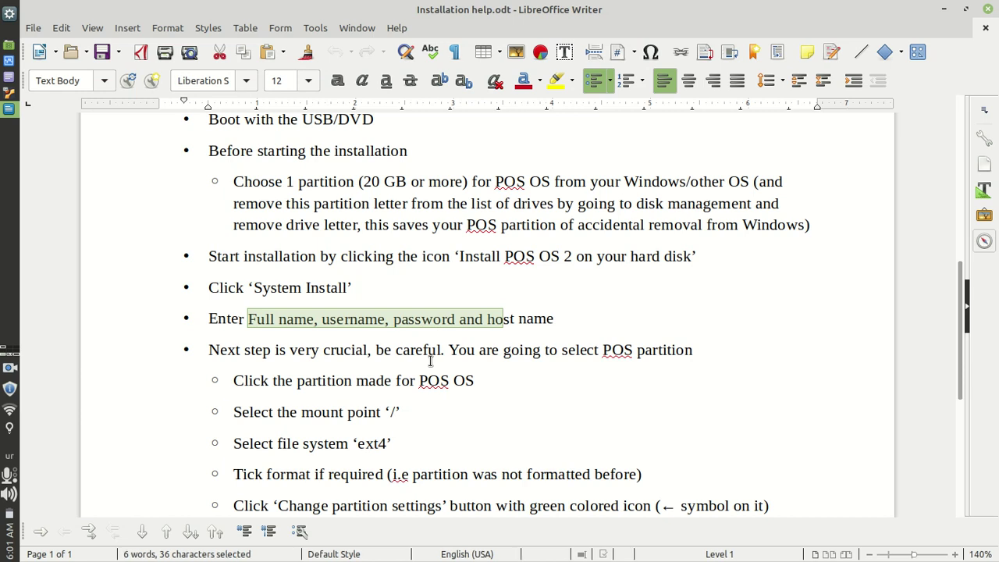
scroll(430, 359, down, 1)
scroll(430, 359, down, 5)
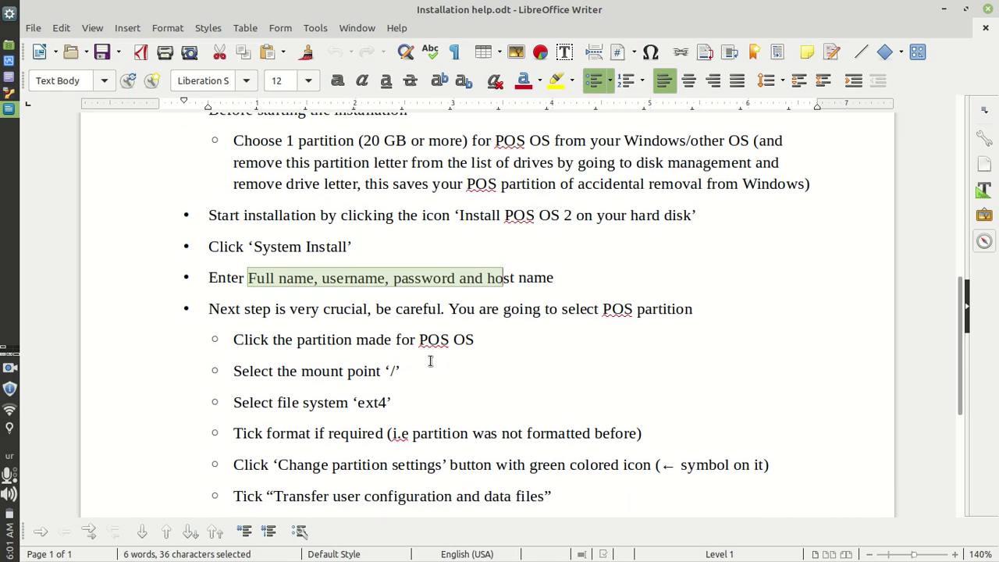
scroll(431, 361, down, 2)
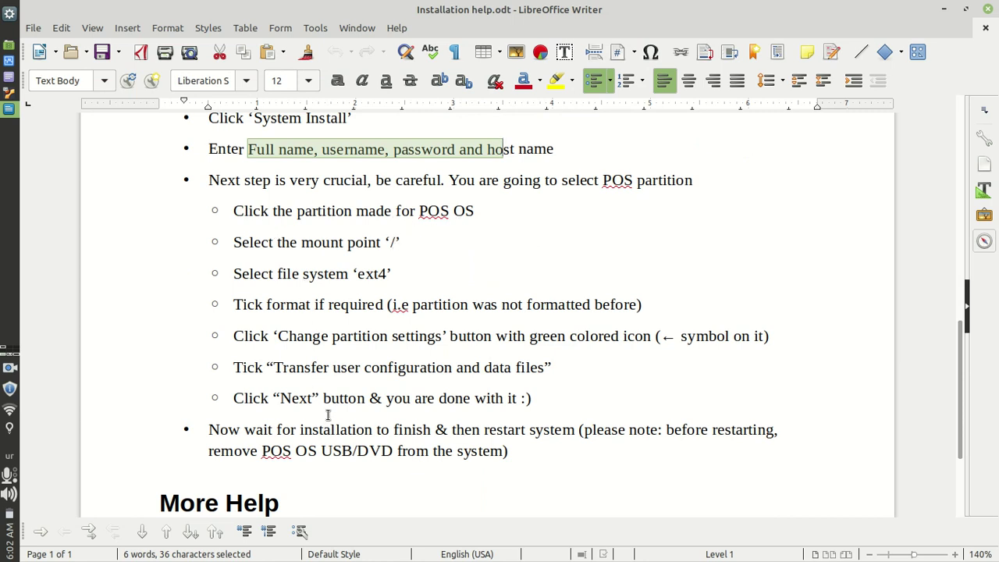
drag(312, 429, 587, 419)
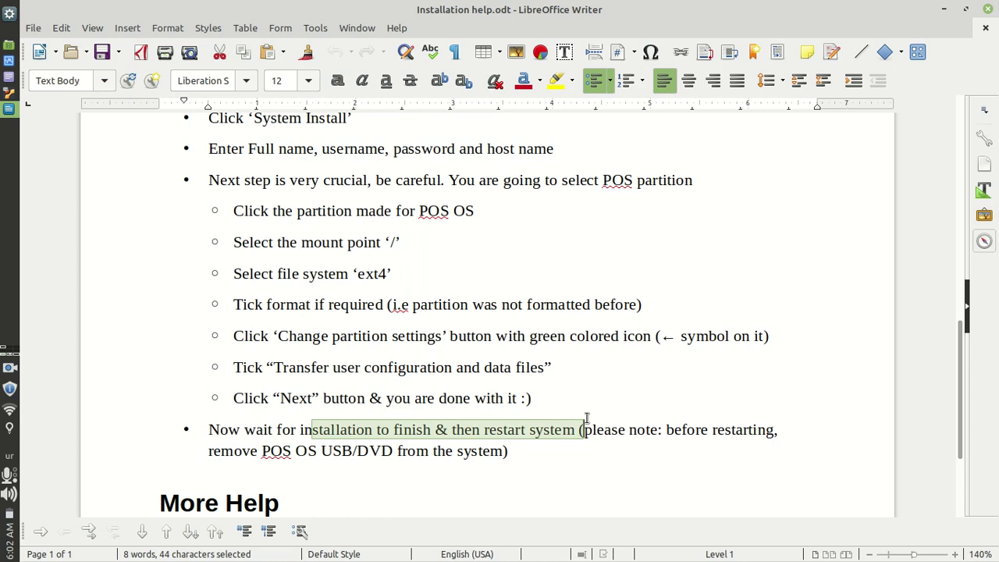
click(10, 371)
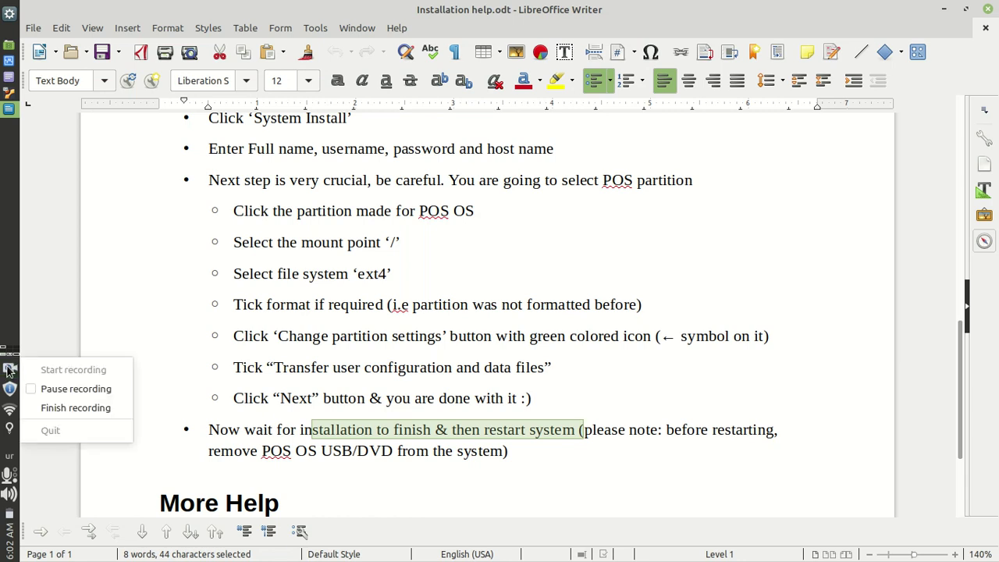
click(71, 393)
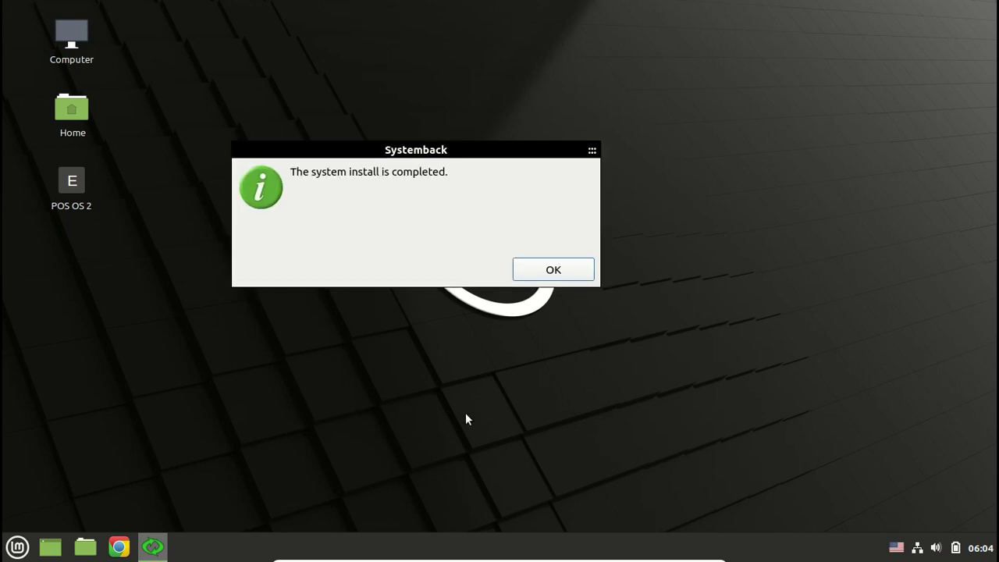
- Browse the installed applications by category on the live desktop and open System Settings
click(17, 550)
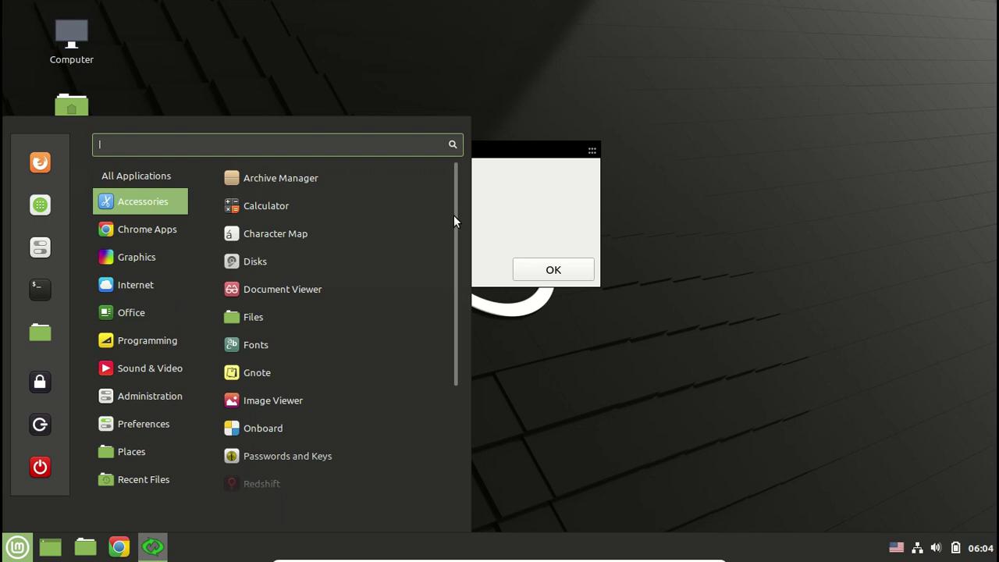
drag(454, 215, 467, 359)
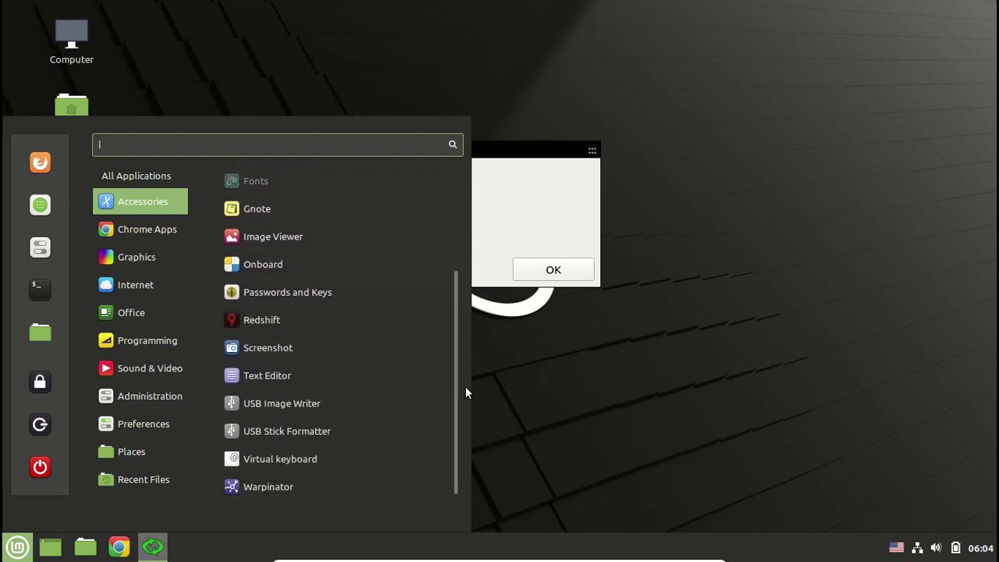
mouse_move(166, 251)
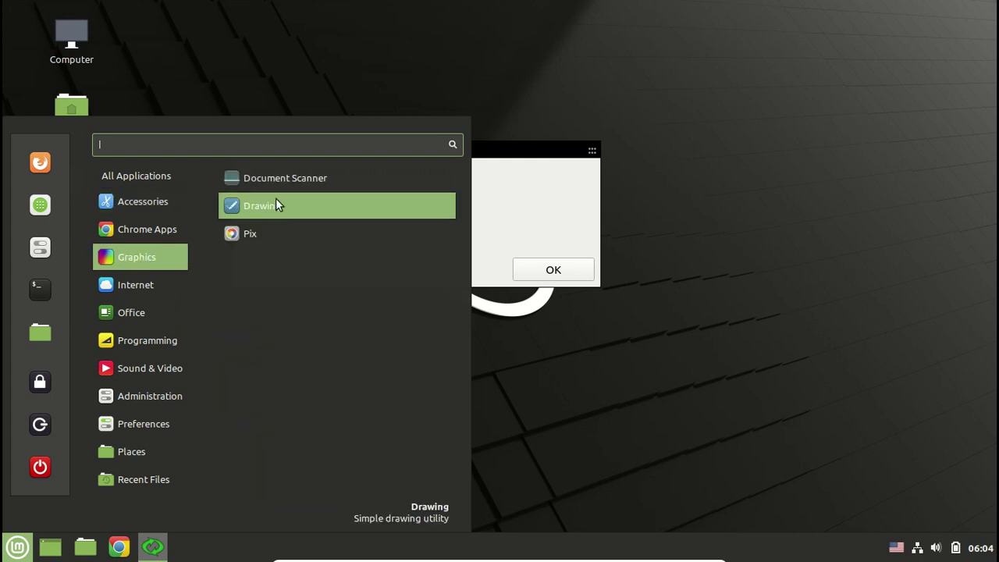
mouse_move(152, 283)
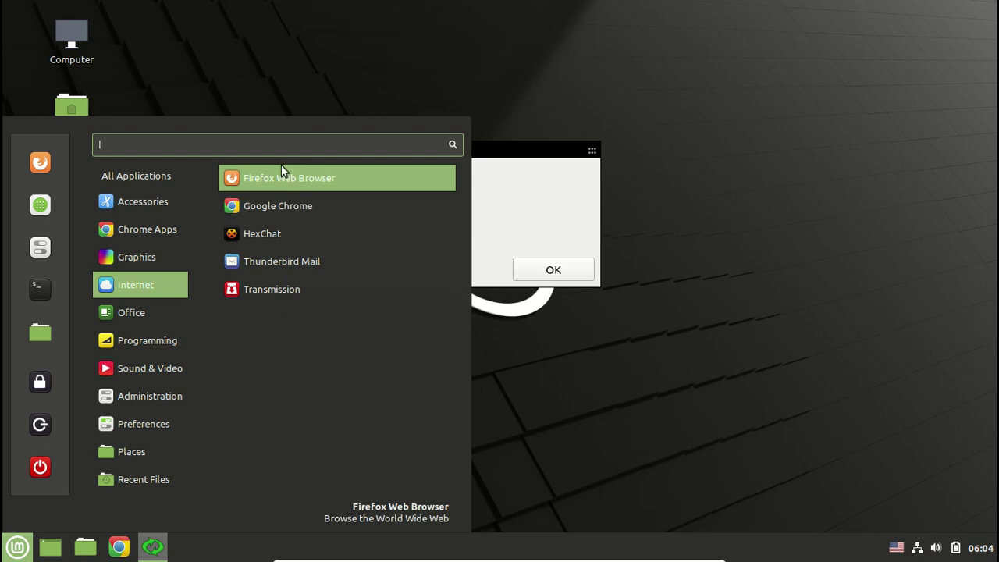
mouse_move(146, 307)
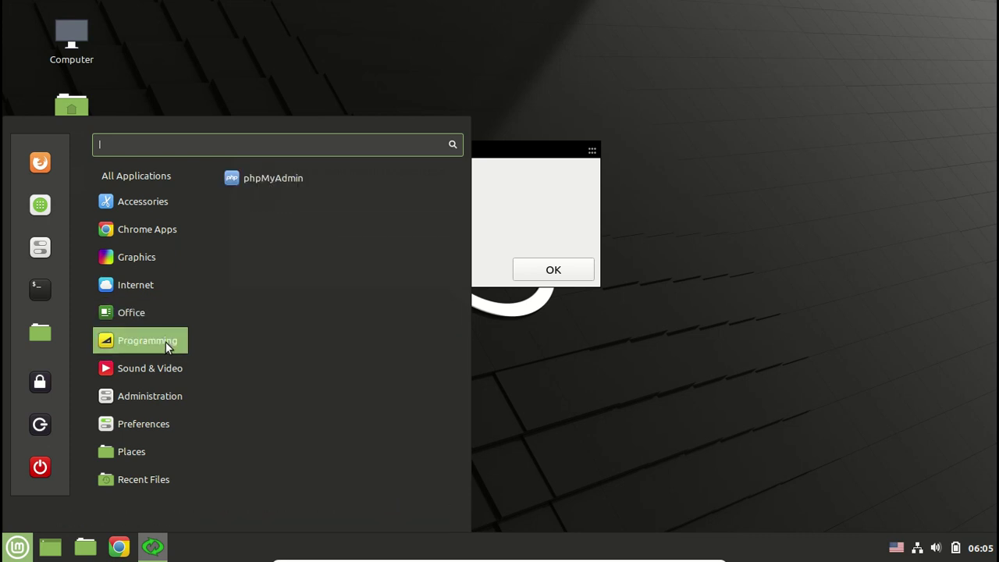
mouse_move(134, 367)
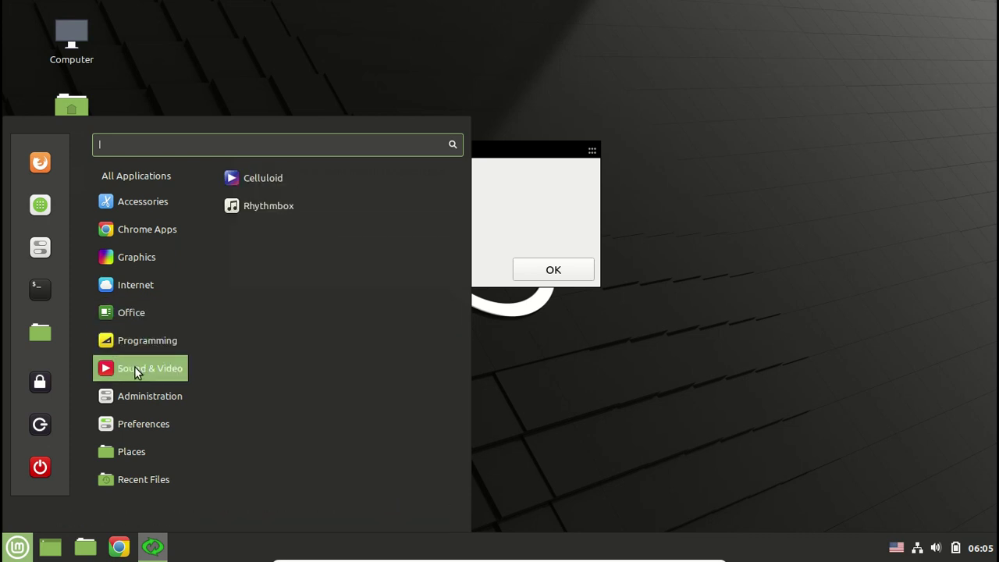
mouse_move(154, 401)
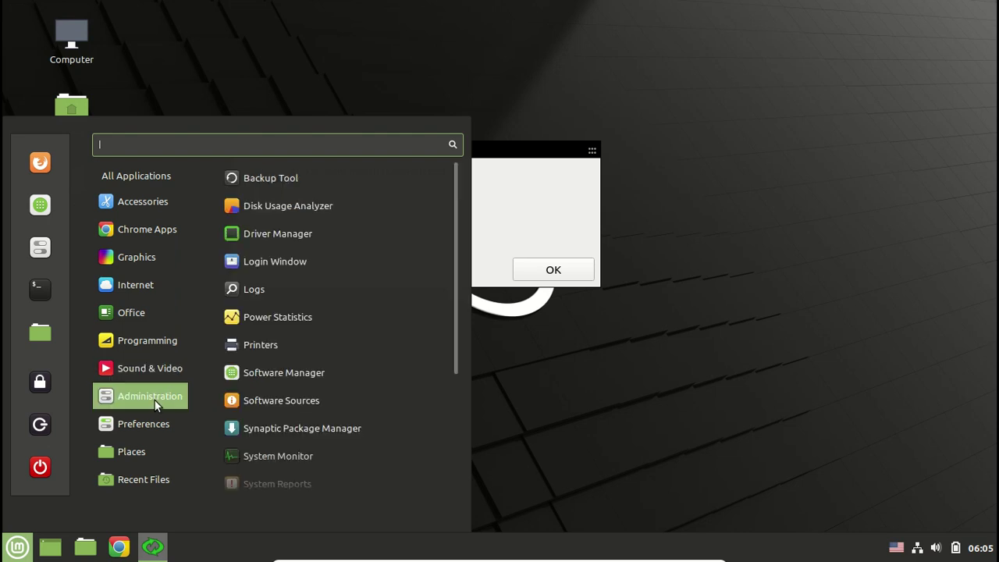
mouse_move(159, 419)
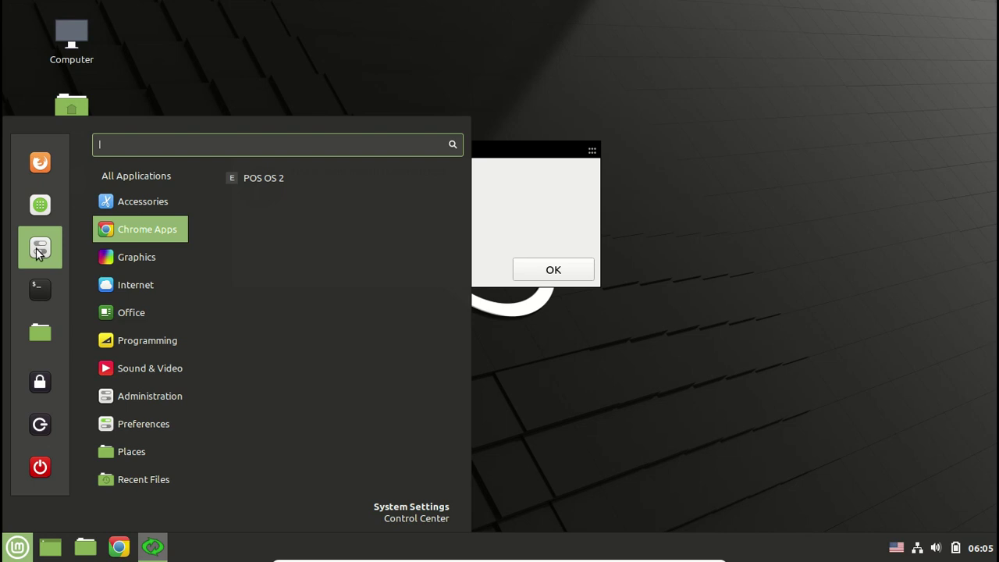
key(Escape)
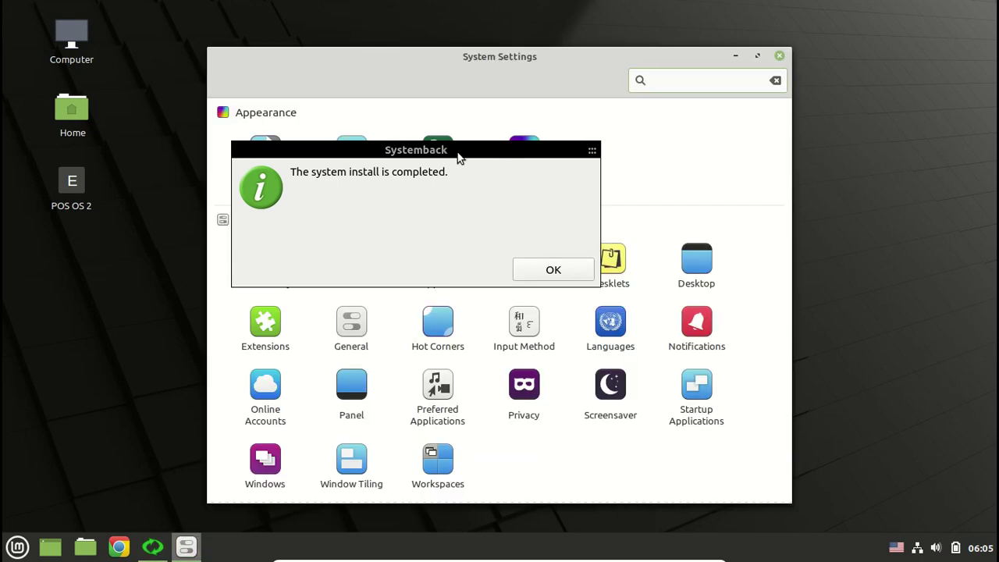
- Move the Systemback completion message aside, look through the System Settings categories down to Administration, and close System Settings
drag(456, 154, 260, 352)
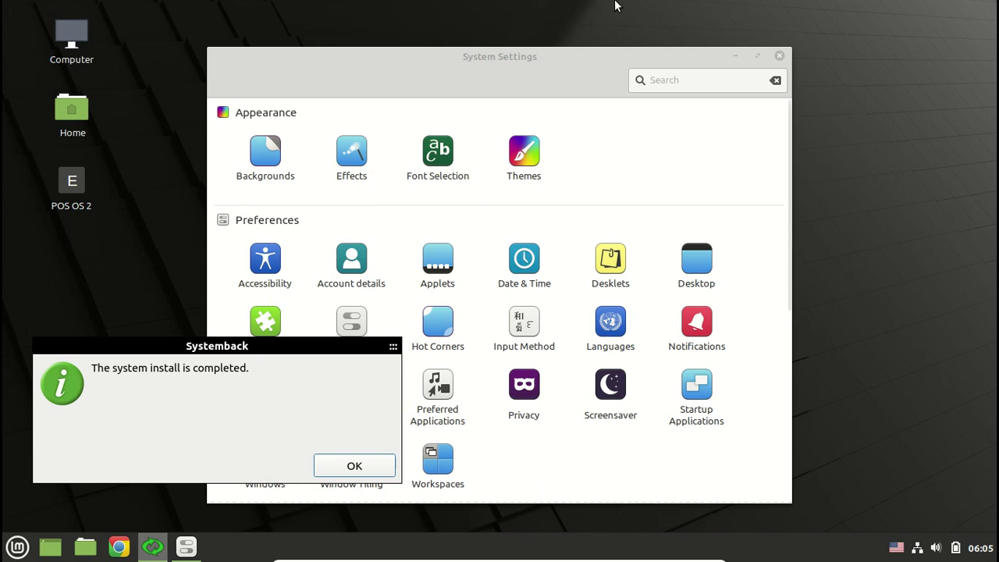
drag(541, 63, 743, 15)
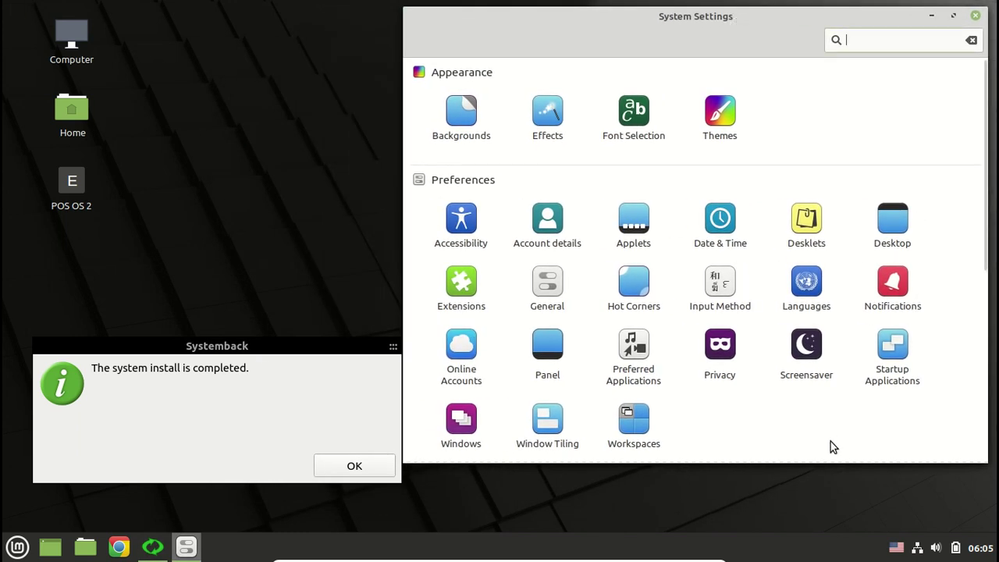
scroll(830, 441, down, 5)
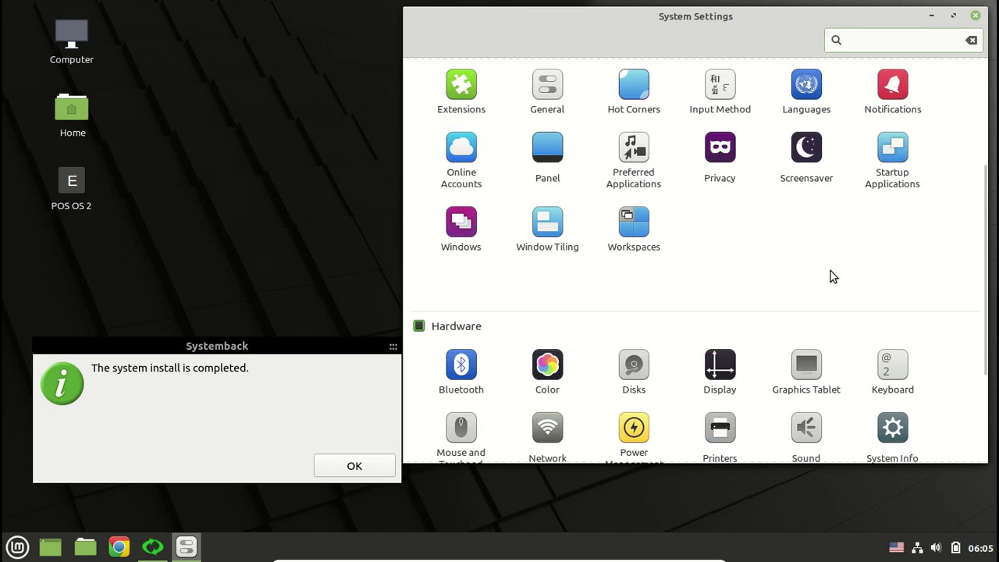
scroll(830, 276, down, 4)
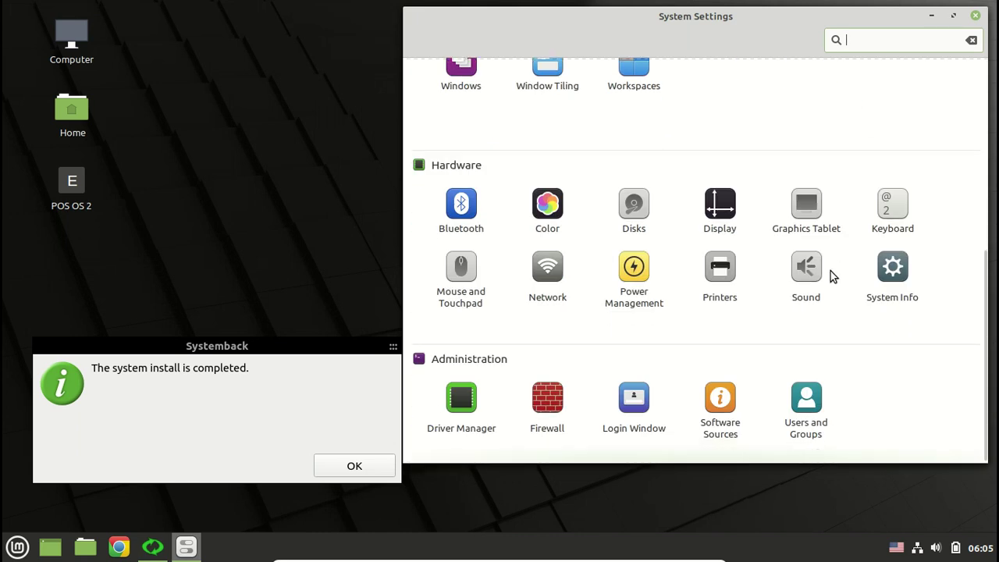
click(974, 17)
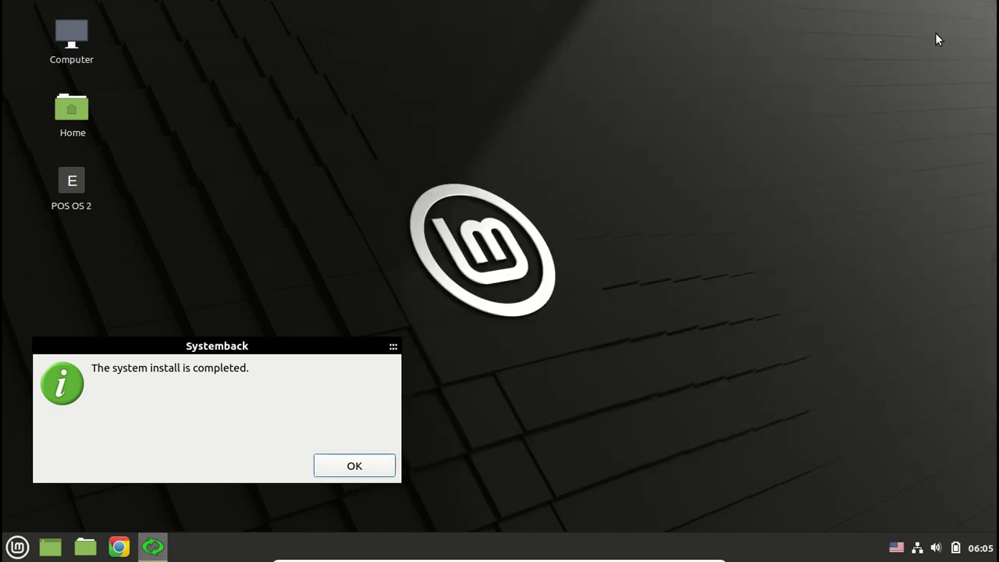
click(11, 551)
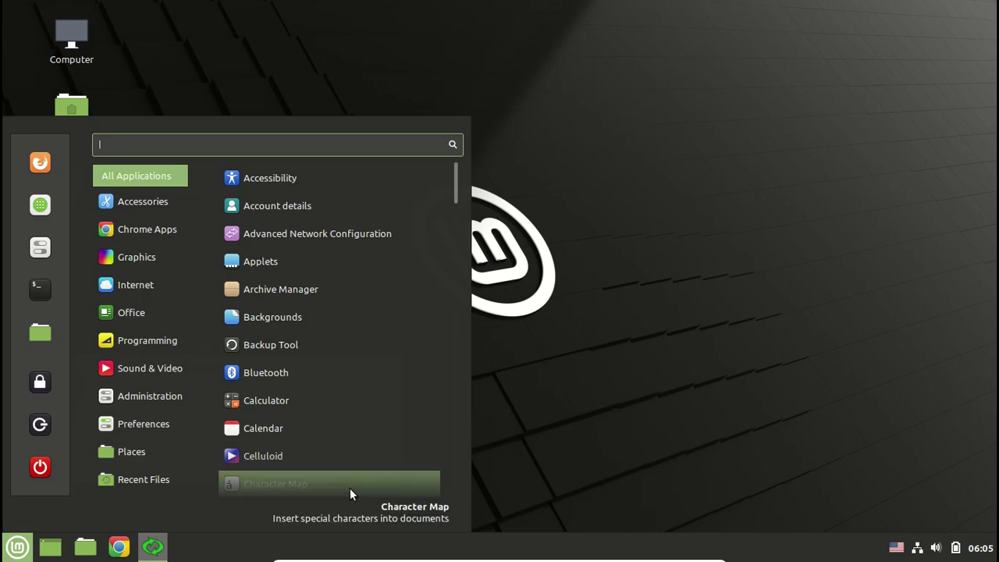
click(540, 409)
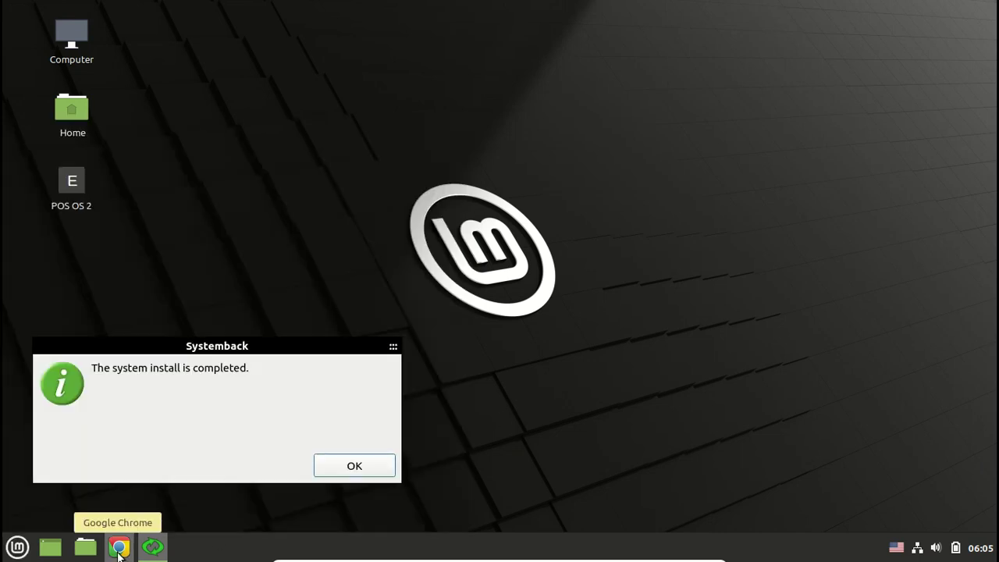
- Launch Google Chrome, dismiss the Systemback completion message, and look over the esite.pk home page
click(119, 548)
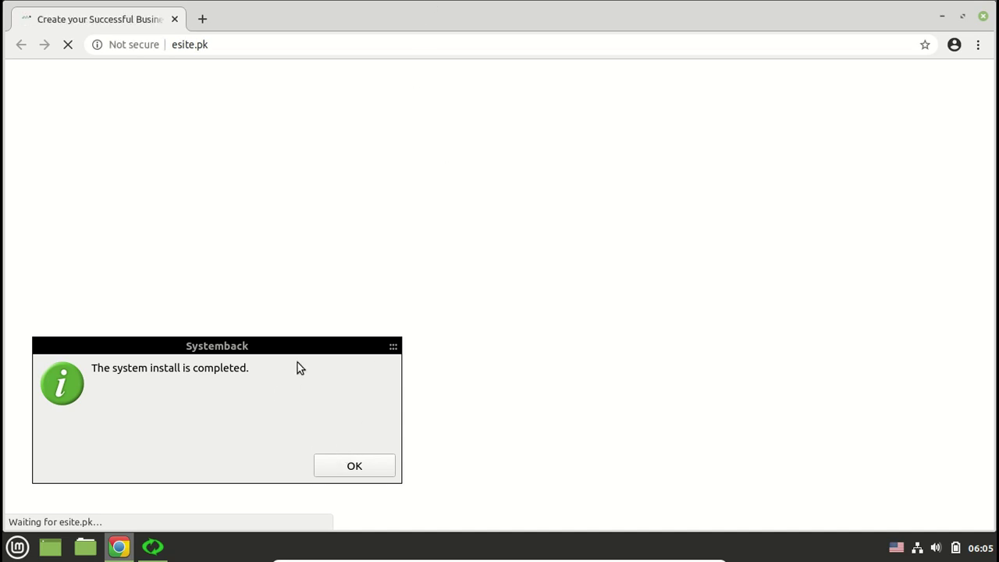
drag(288, 348, 390, 272)
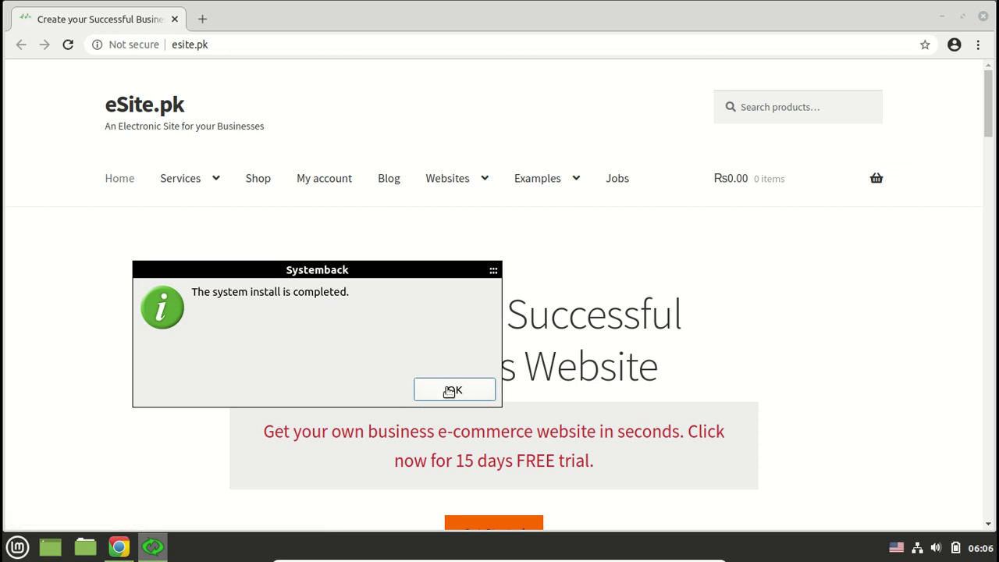
click(452, 389)
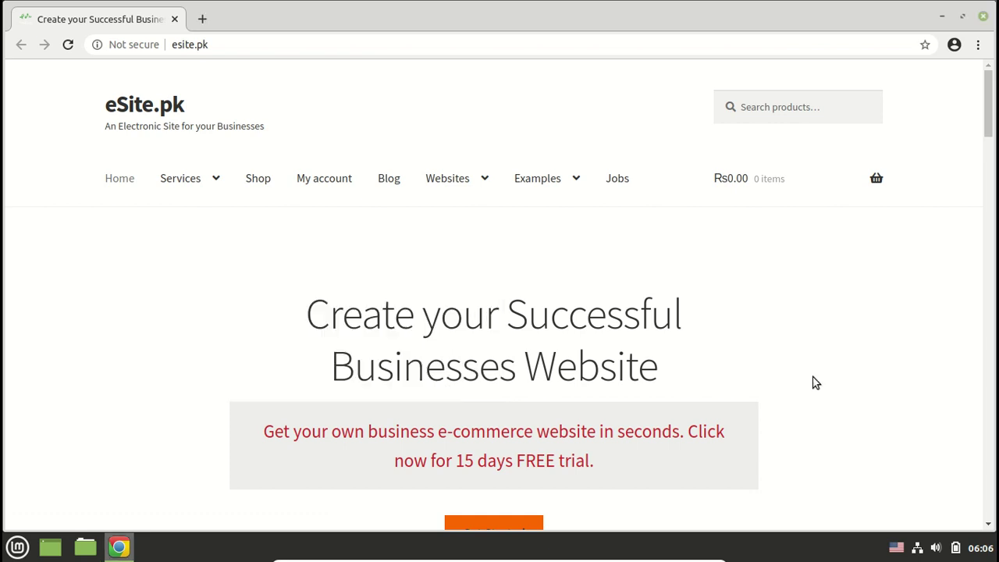
scroll(814, 383, down, 6)
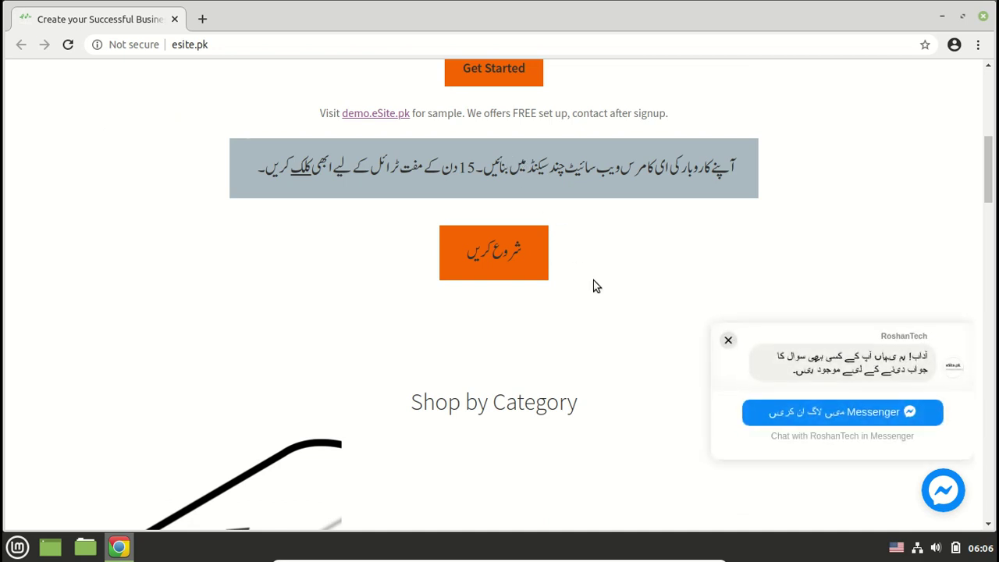
scroll(593, 286, up, 6)
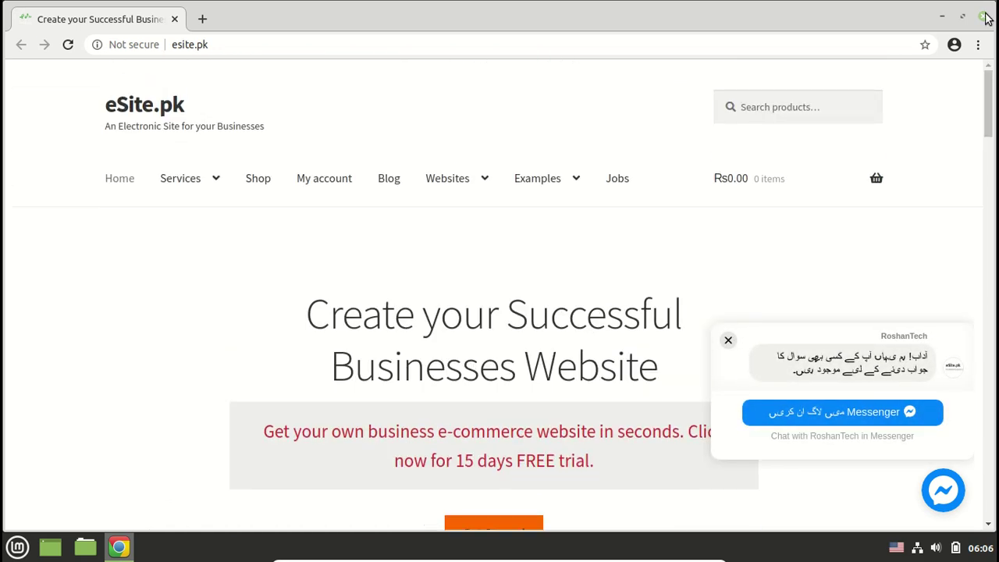
- Open a new browser tab and switch the keyboard layout to Urdu (Pakistan)
click(203, 19)
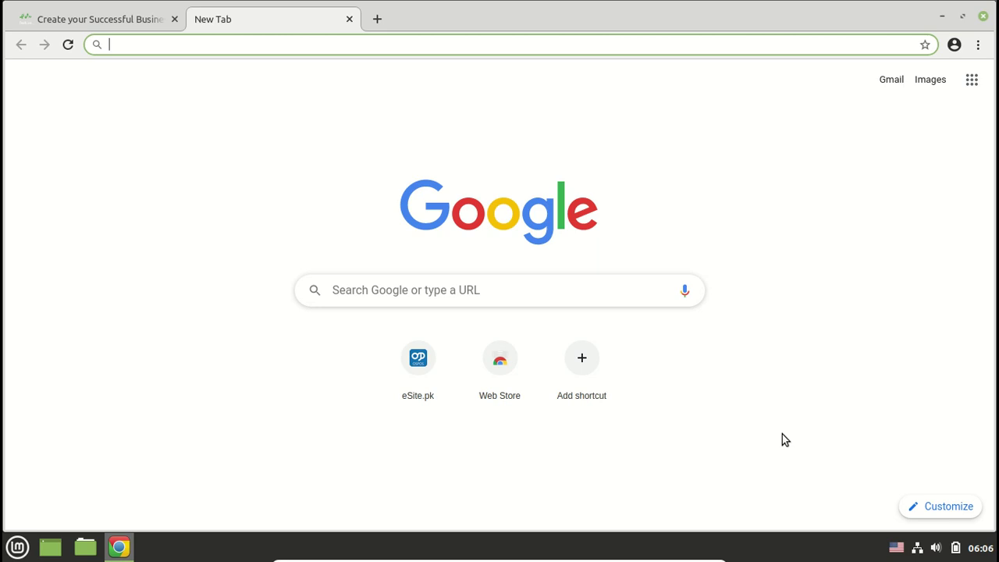
click(896, 551)
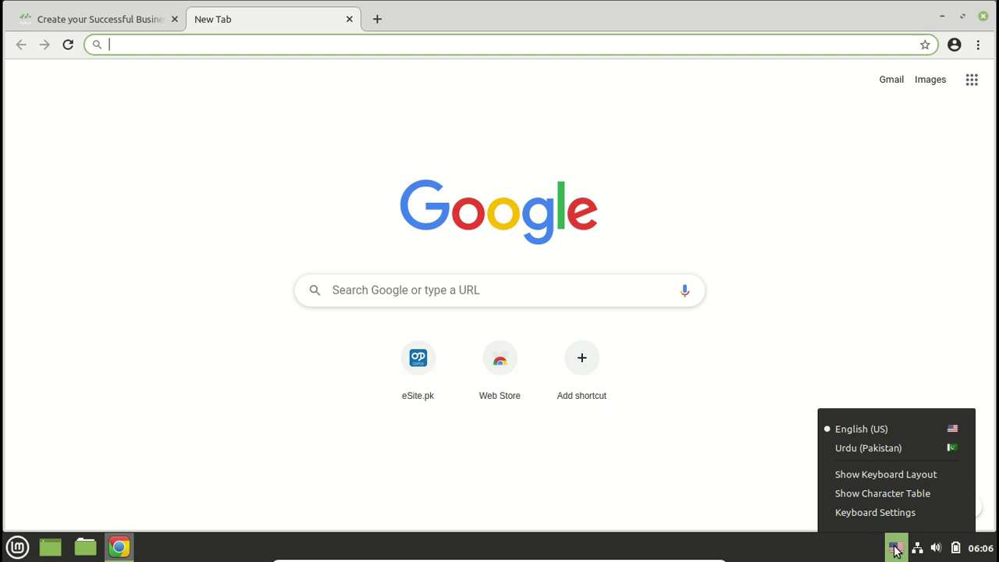
click(853, 451)
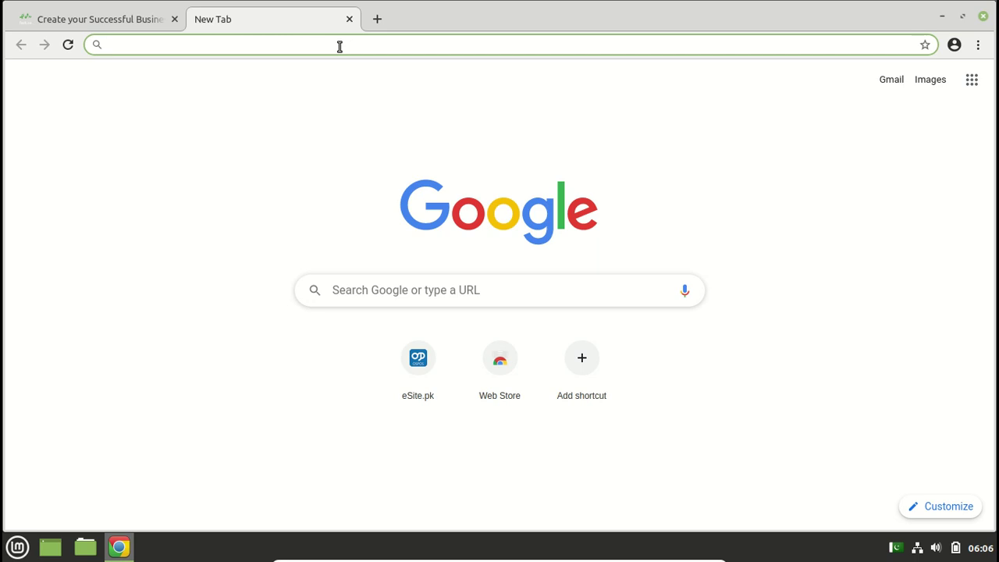
- Search Google for the Urdu phrase "اب میں اردو لکھ سکتا ہوں"
text(اب می)
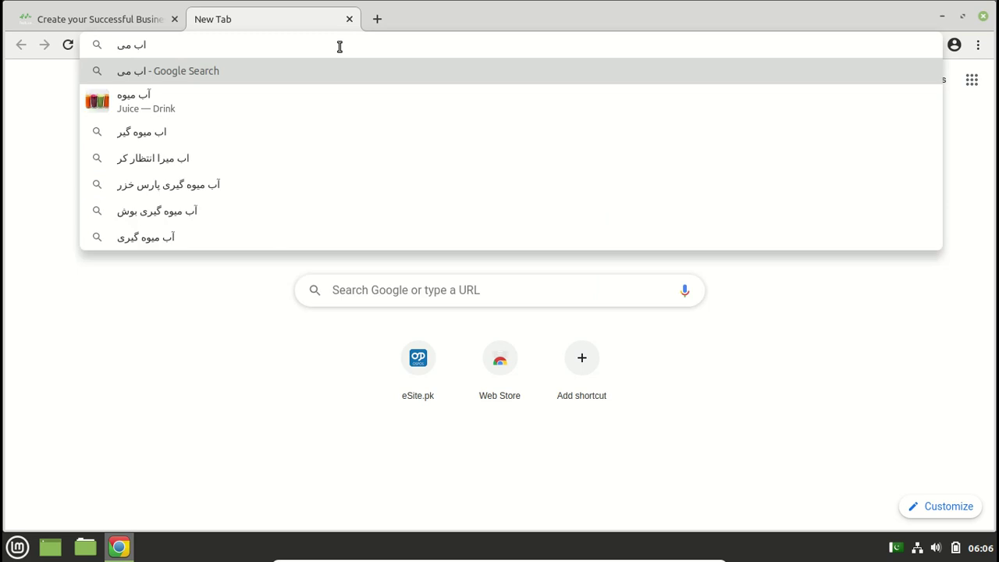
text(ں اردو)
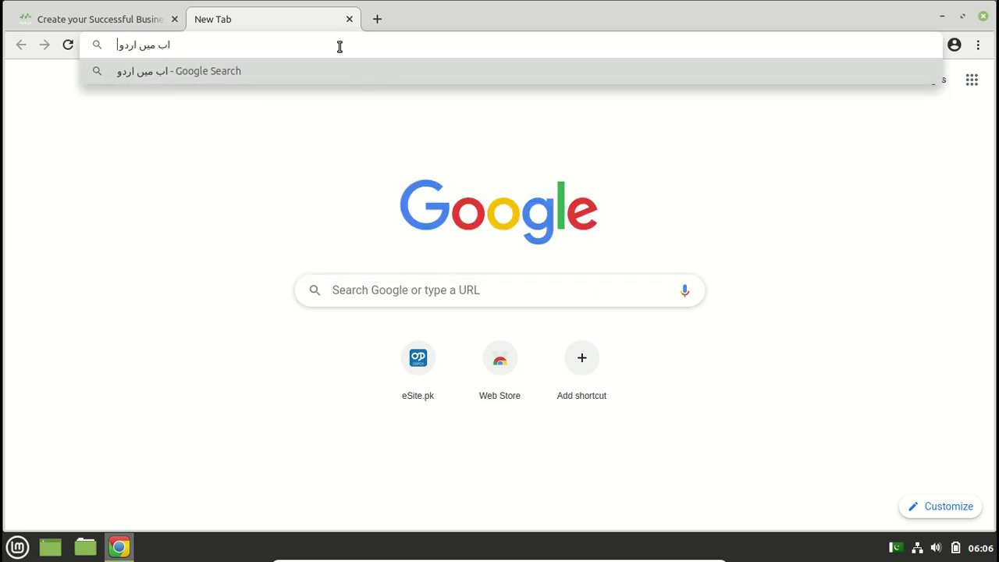
text( لکھ سکت)
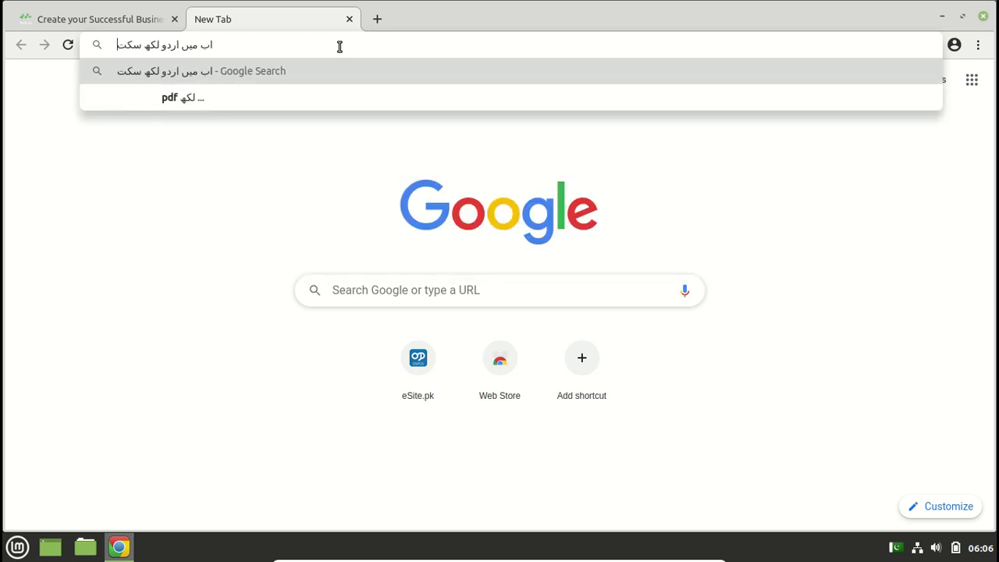
text(ا ہوں)
key(Return)
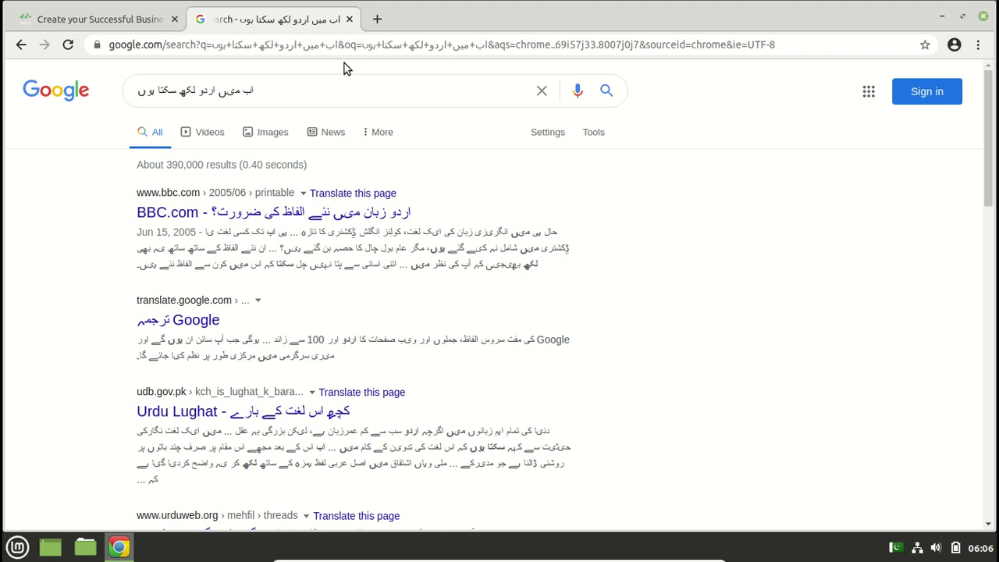
- Toggle the keyboard layout repeatedly between Urdu (Pakistan) and English (US), ending on English (US)
key(alt+shift)
key(alt+shift)
key(alt+shift)
key(alt+shift)
key(alt+shift)
key(alt+shift)
key(alt+shift)
key(alt+shift)
key(alt+shift)
- Close both Chrome tabs and restart the system from the live desktop
click(349, 18)
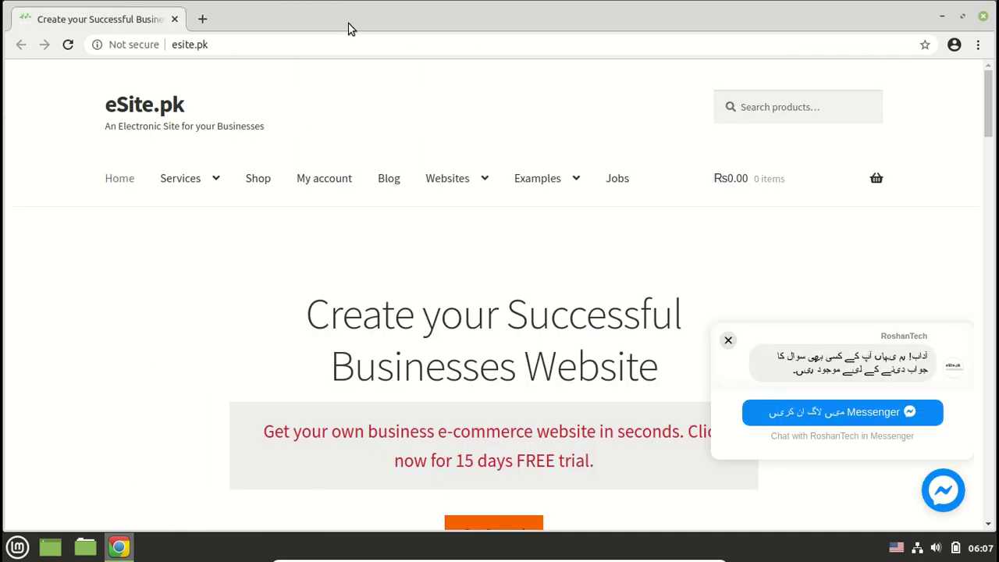
click(174, 20)
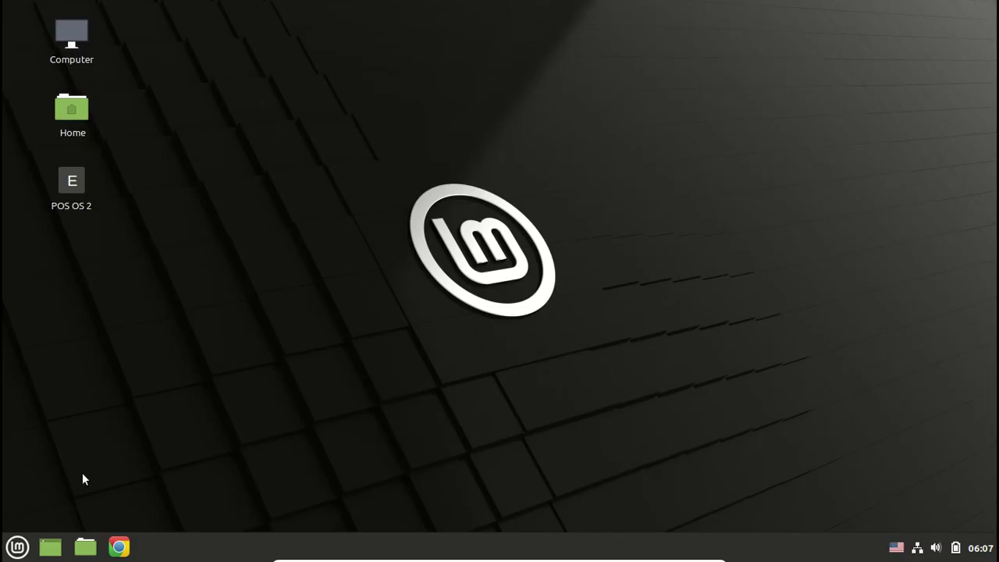
click(18, 547)
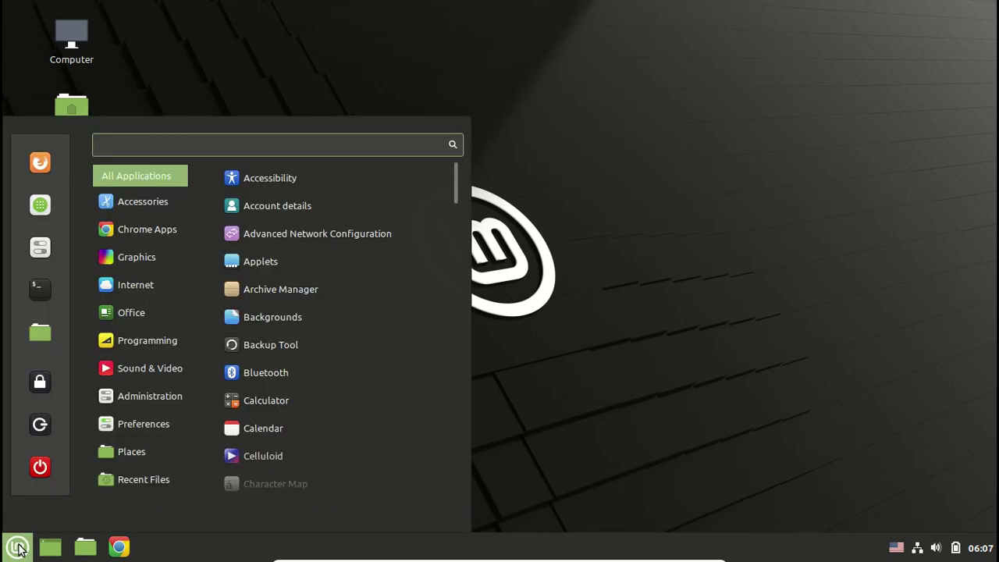
click(40, 468)
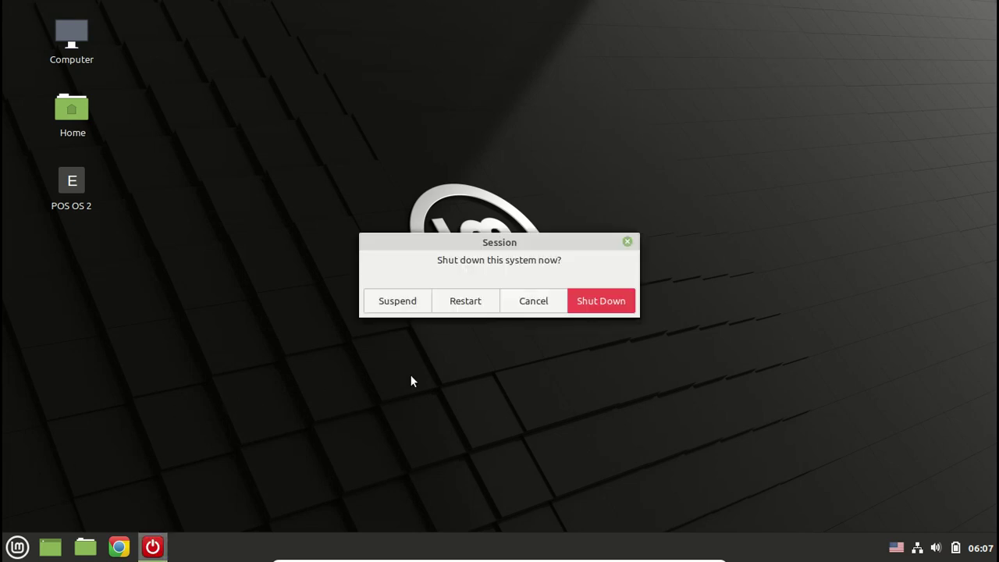
click(460, 302)
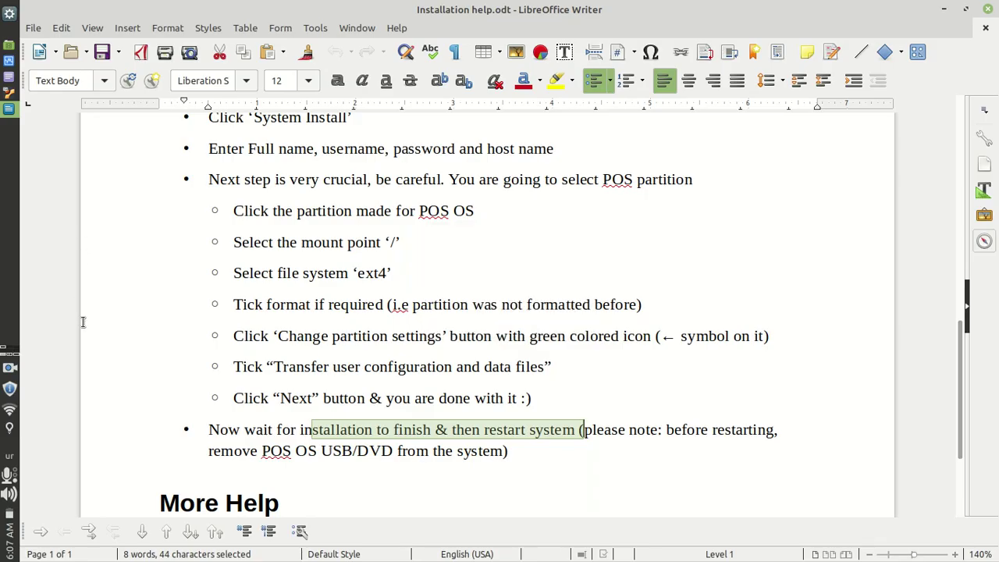
click(10, 368)
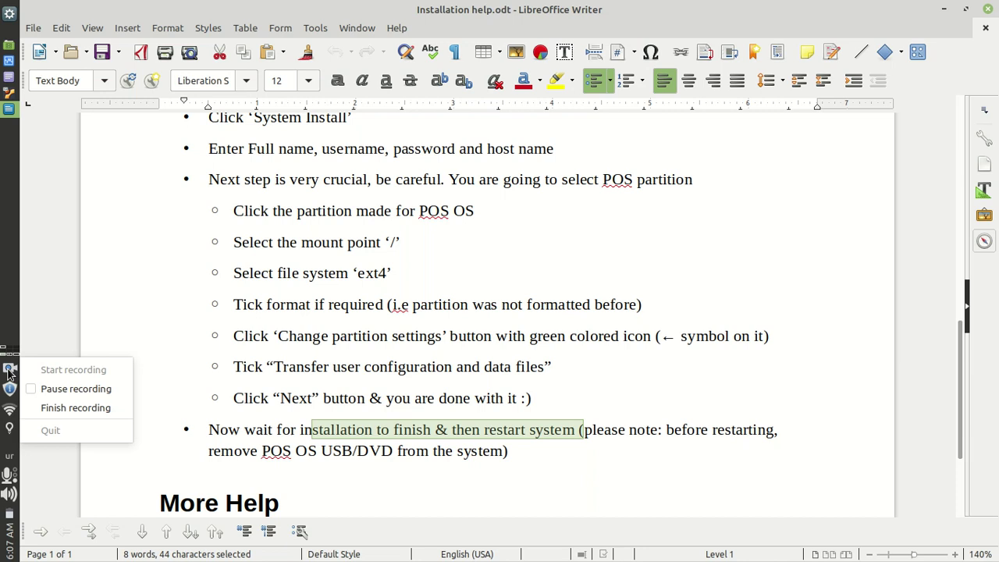
click(61, 390)
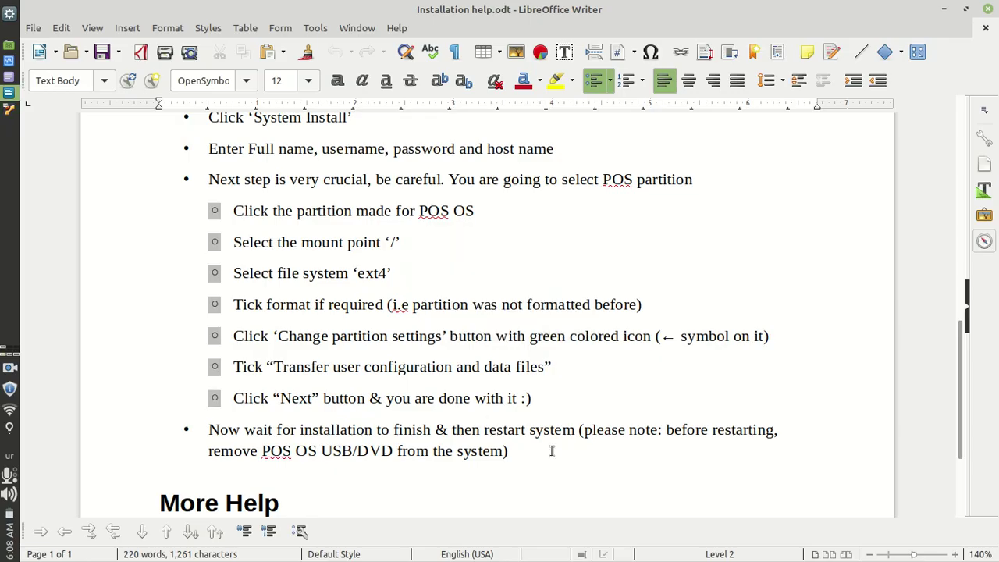
- Review the restart note and the More Help section at the end of Installation help.odt
scroll(552, 450, down, 3)
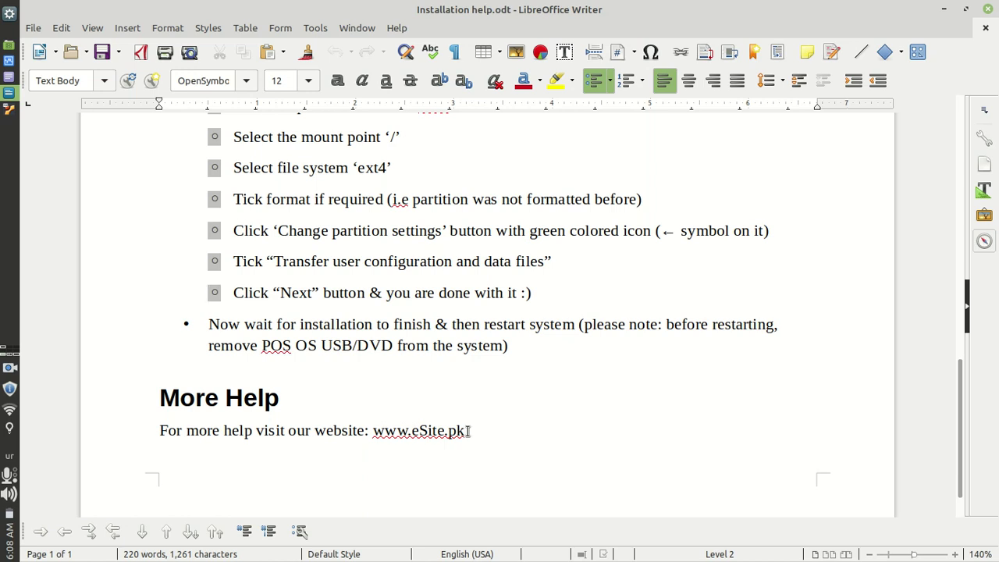
scroll(469, 430, down, 1)
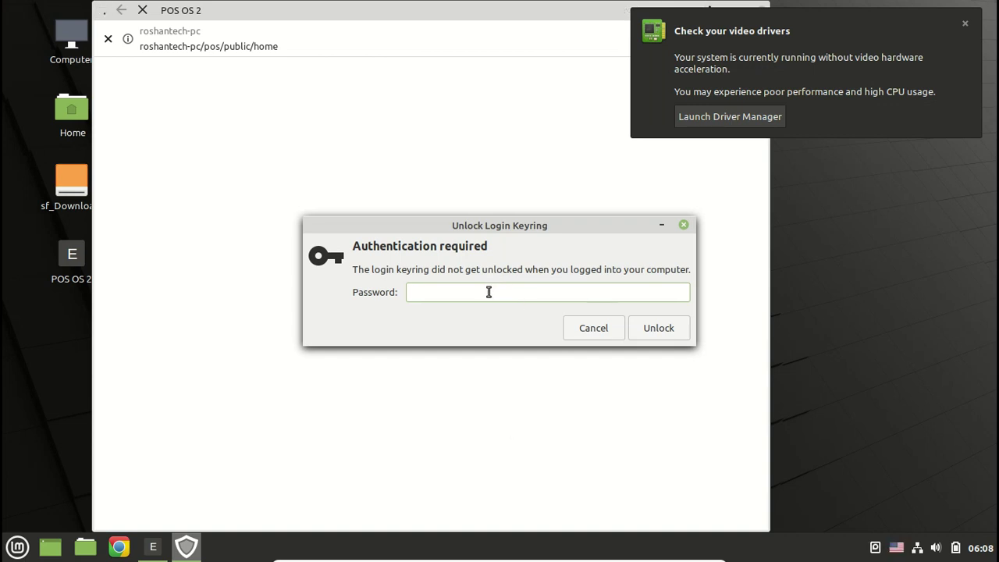
- Unlock the login keyring by entering its password, dismiss the connection notification, and minimize the POS OS 2 window
text(•••••••)
key(Return)
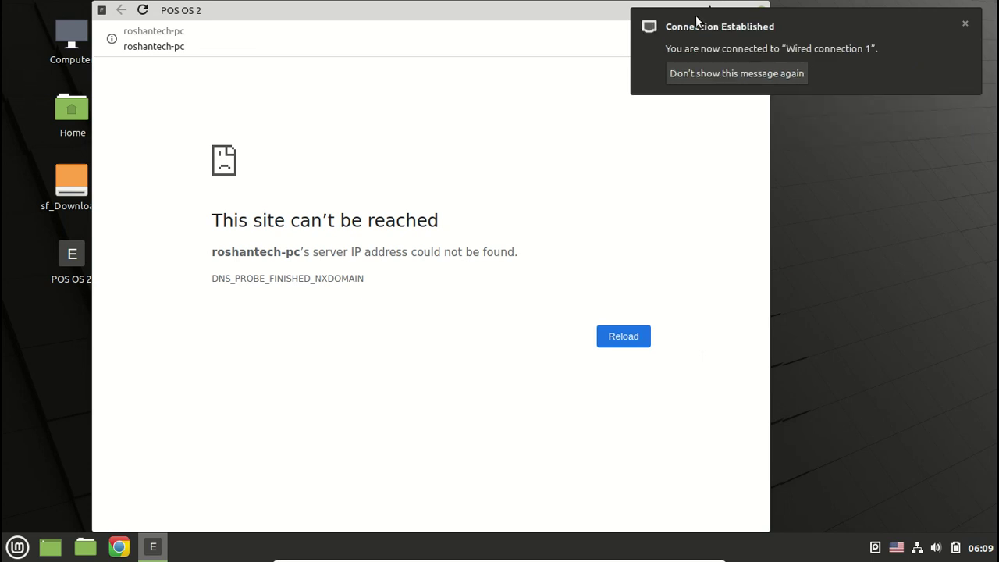
click(697, 21)
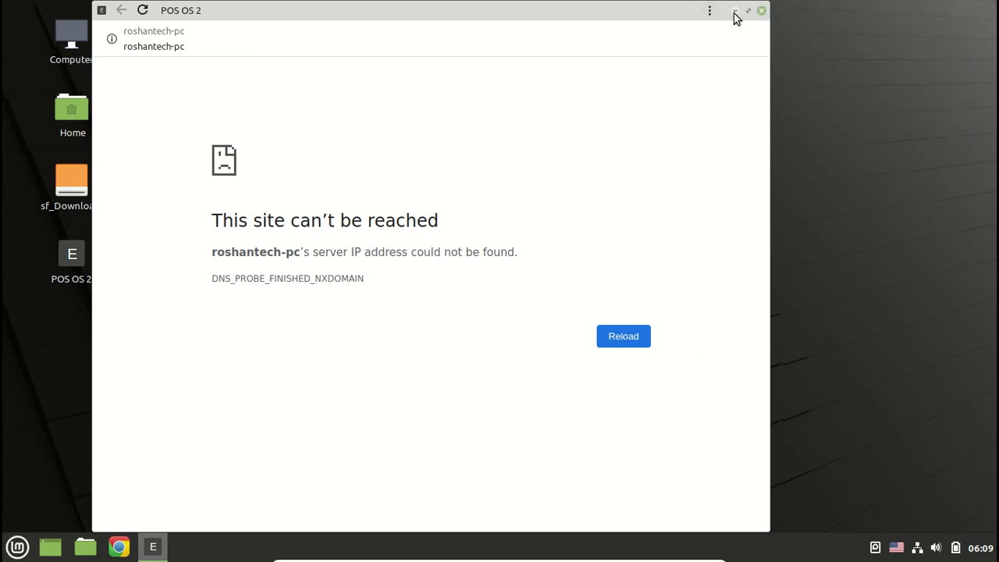
click(734, 12)
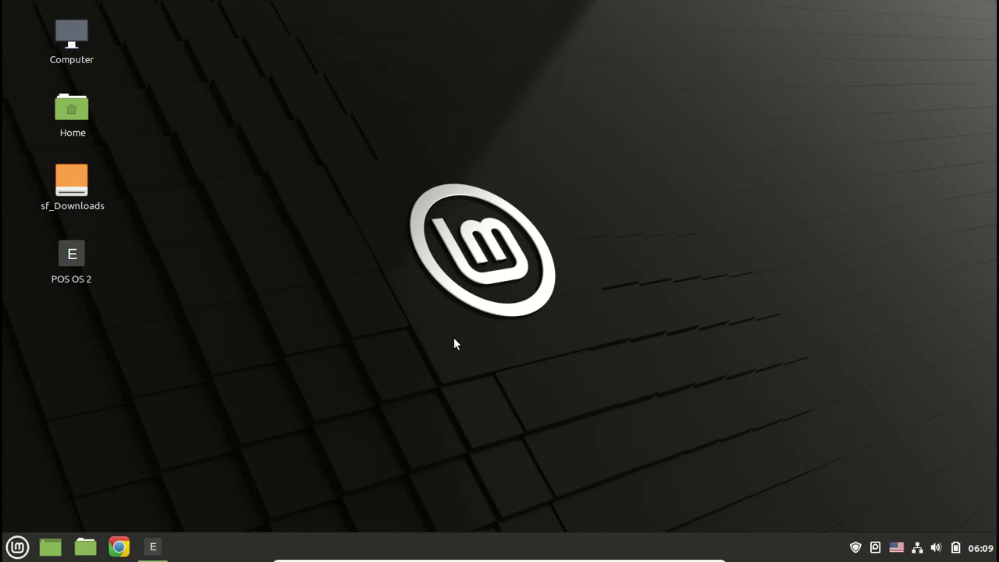
- Switch to the text file ریکارڈنگ نکات, review its points line by line, and return to Installation help.odt
key(ctrl+alt+Right)
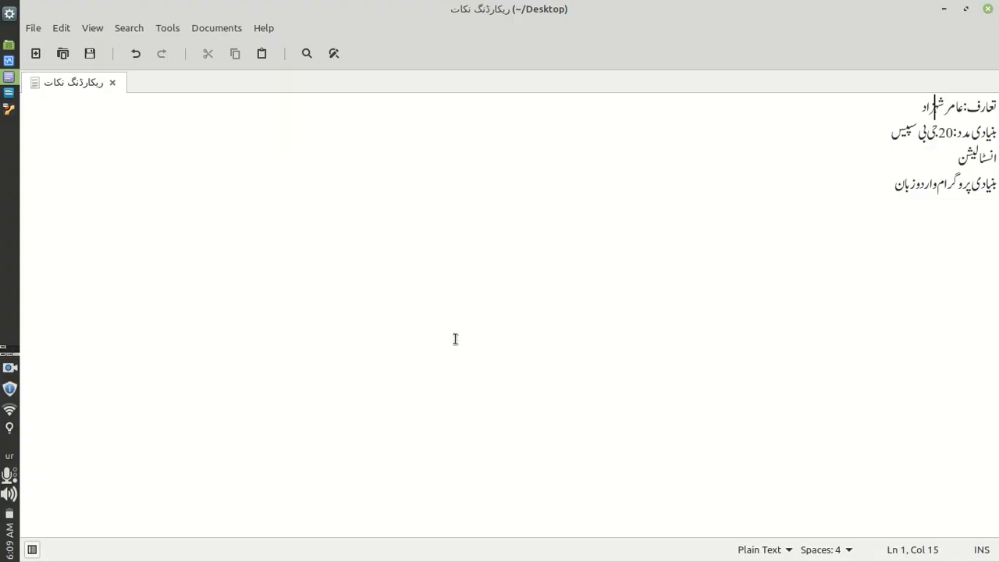
key(Down)
key(Down)
key(Down)
key(ctrl+alt+Right)
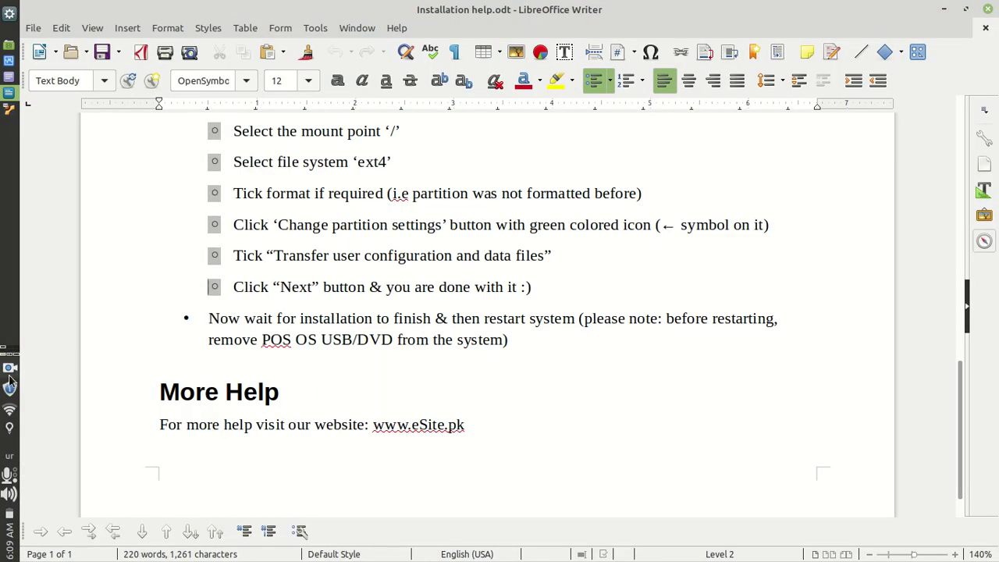
click(10, 369)
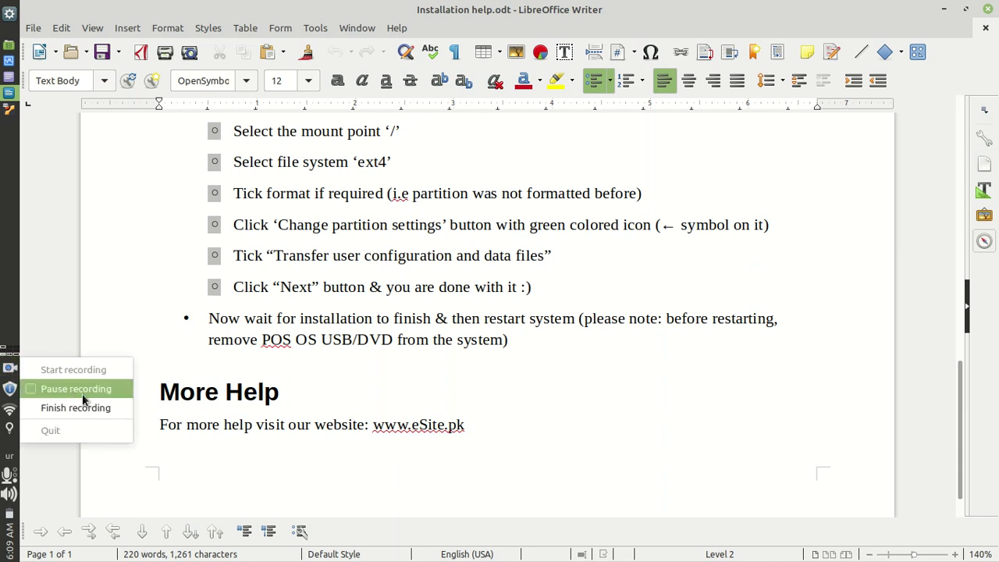